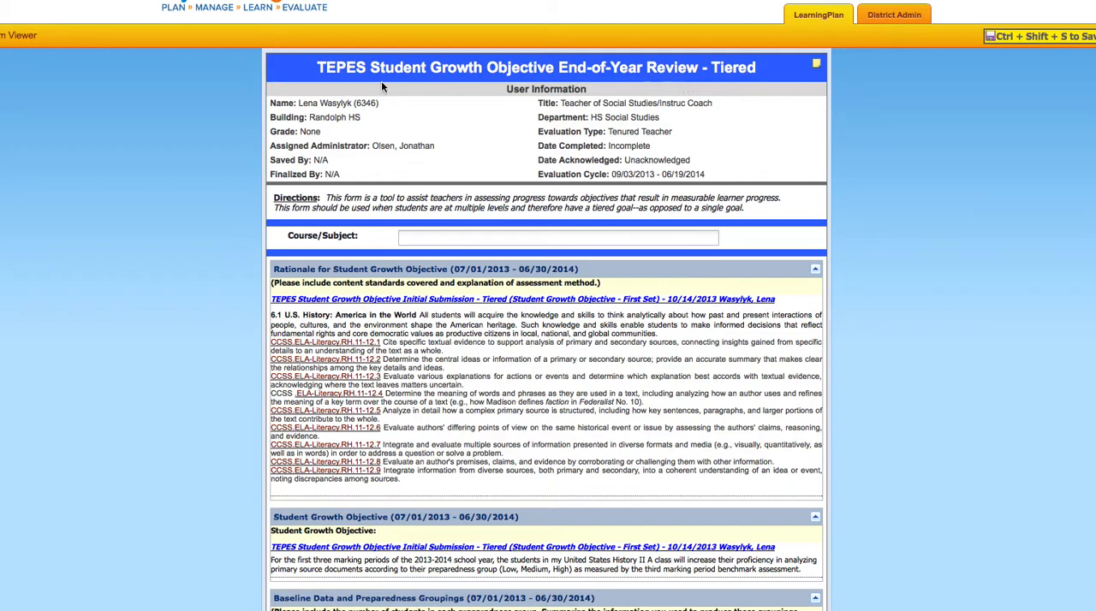
Enter "US II/ History" as the Course/Subject of the End-of-Year Review form
left_click(587, 238)
type("US I")
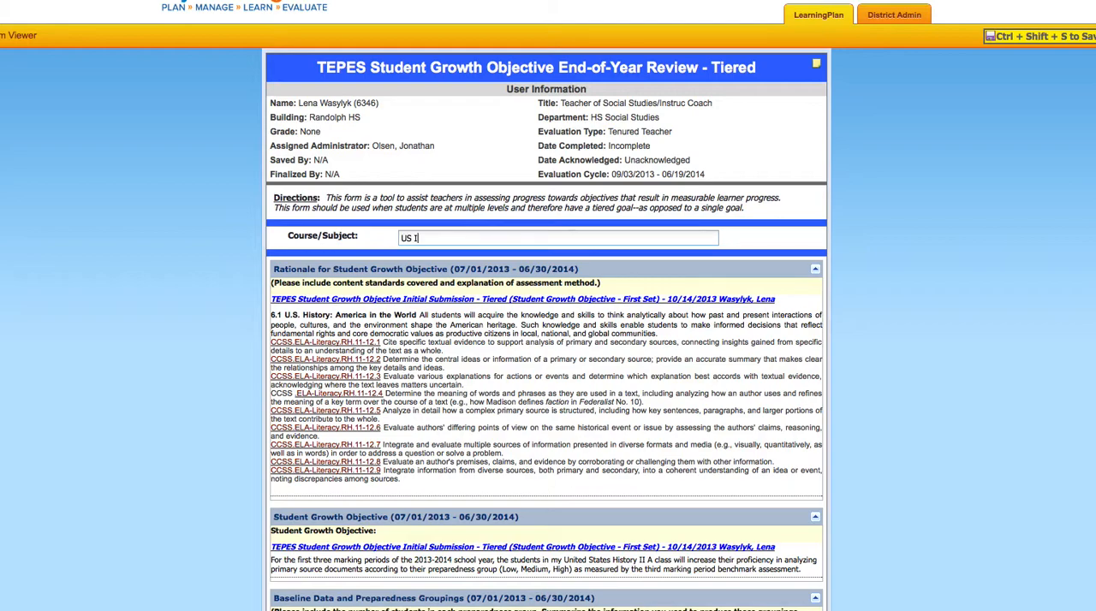
type("I/ History")
scroll(532, 307, "down", 1)
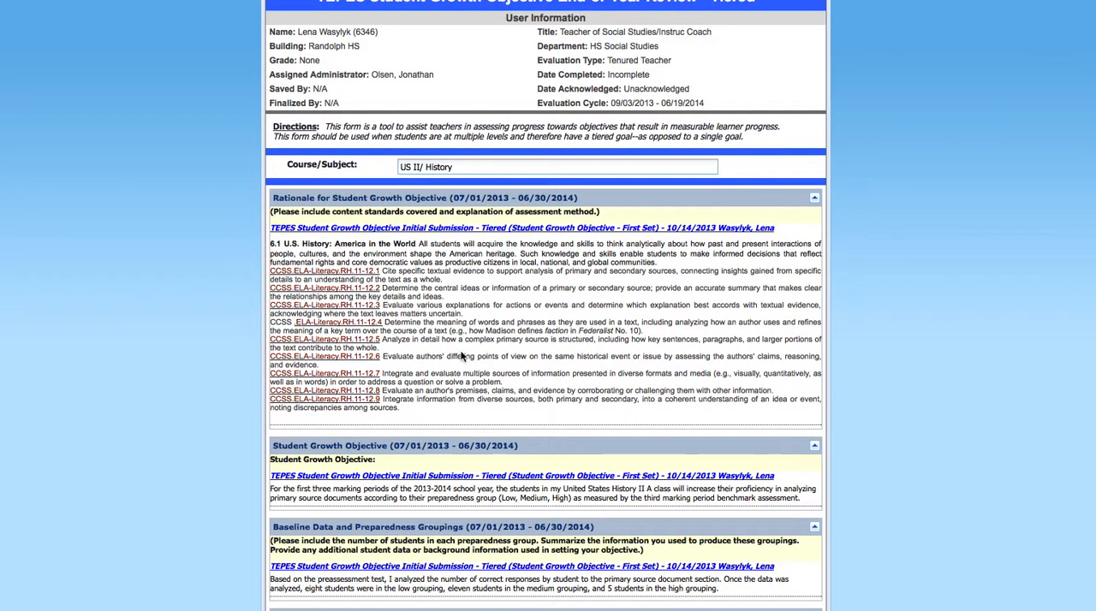
scroll(550, 332, "up", 2)
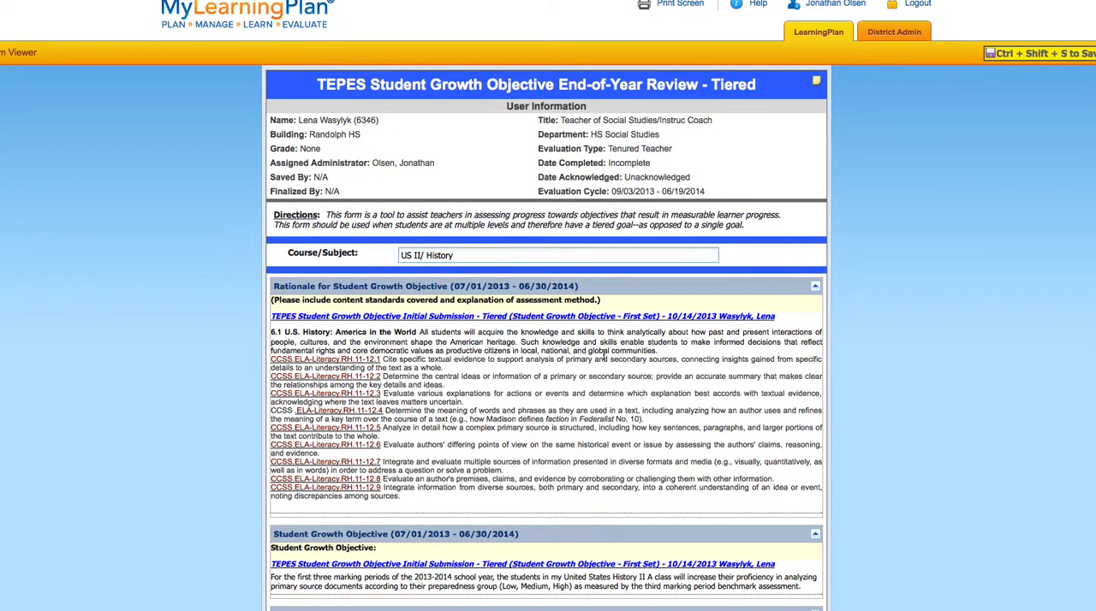
scroll(704, 453, "down", 2)
scroll(664, 272, "up", 2)
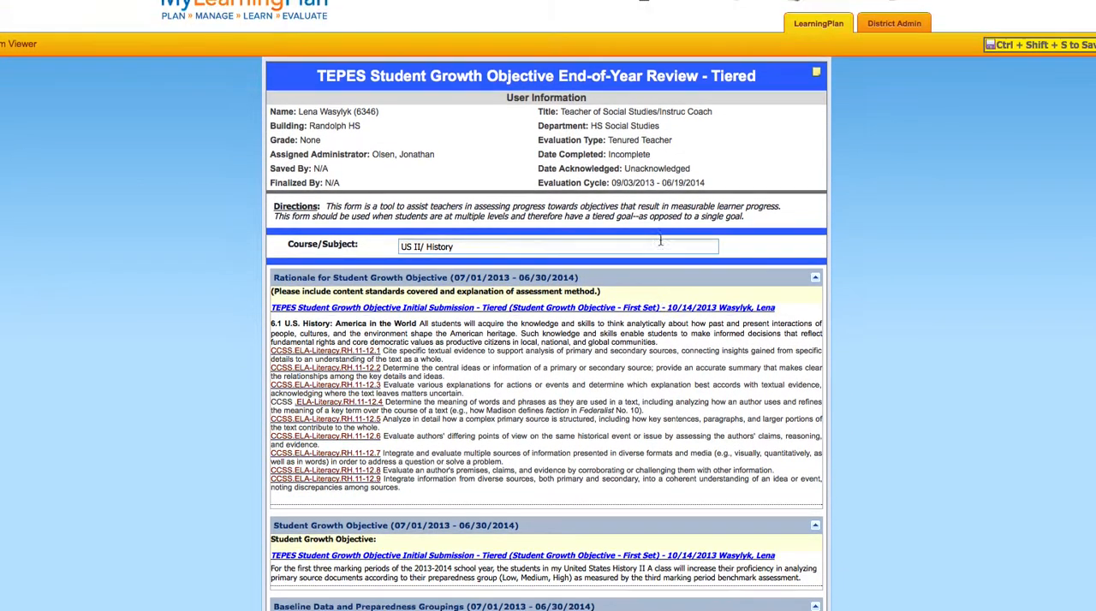
Switch to the Initial Submission form and review its course details, preparedness groups, target scores and scoring plan
key("ctrl+Tab")
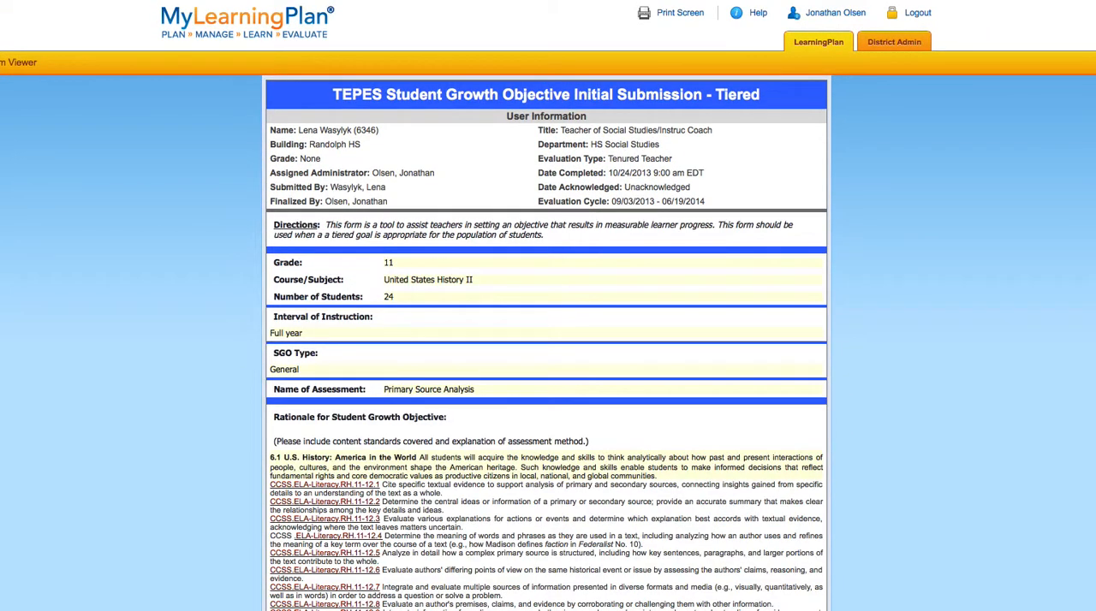
scroll(830, 240, "down", 5)
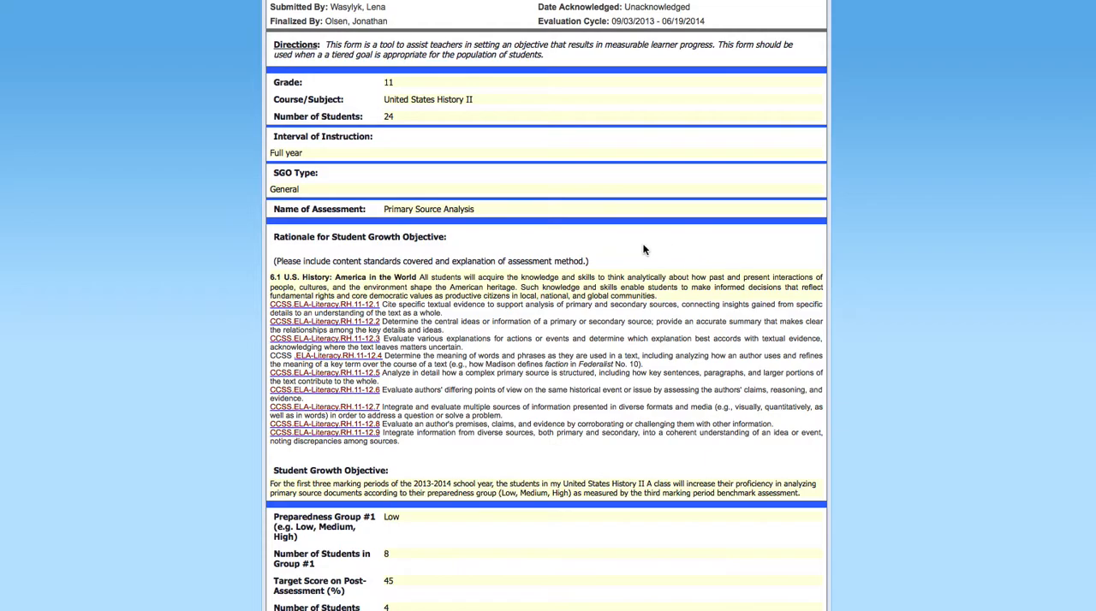
scroll(466, 260, "down", 3)
scroll(467, 259, "down", 10)
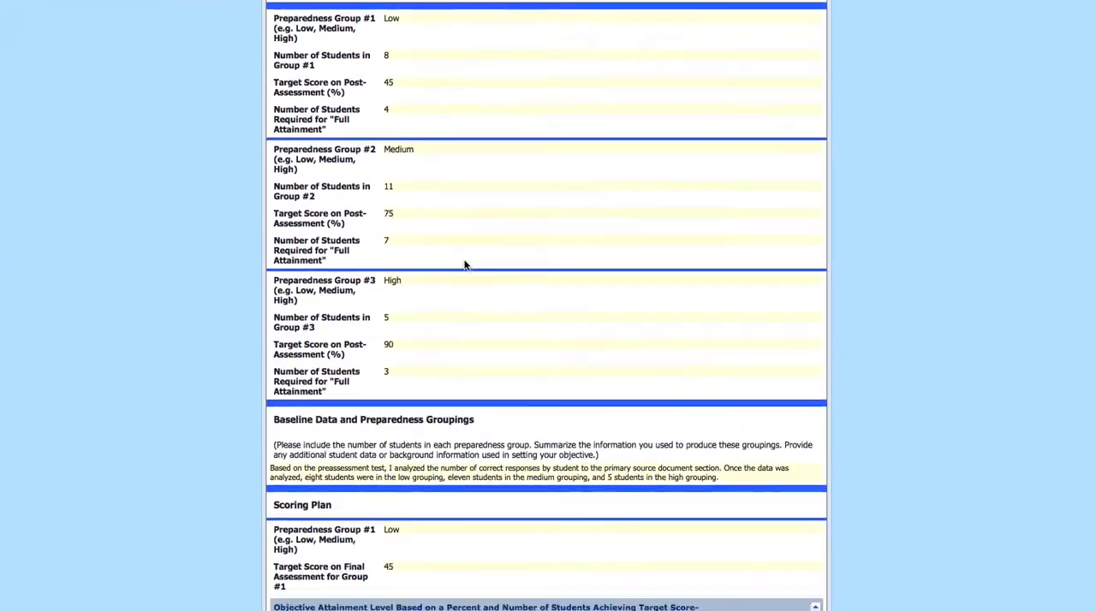
scroll(465, 266, "down", 2)
scroll(465, 265, "down", 5)
scroll(467, 261, "up", 14)
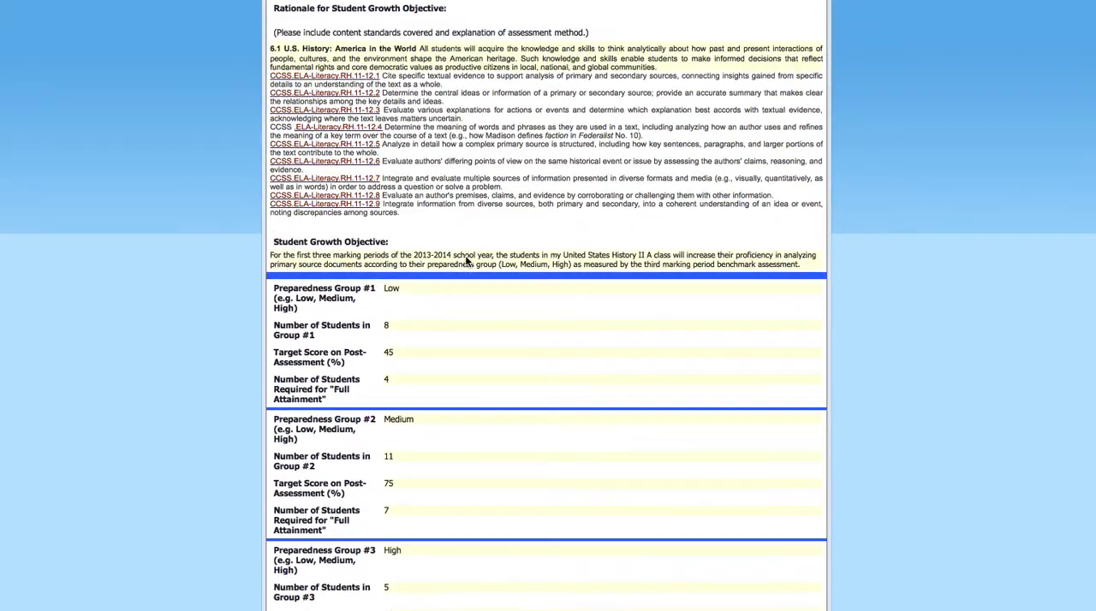
scroll(467, 261, "up", 11)
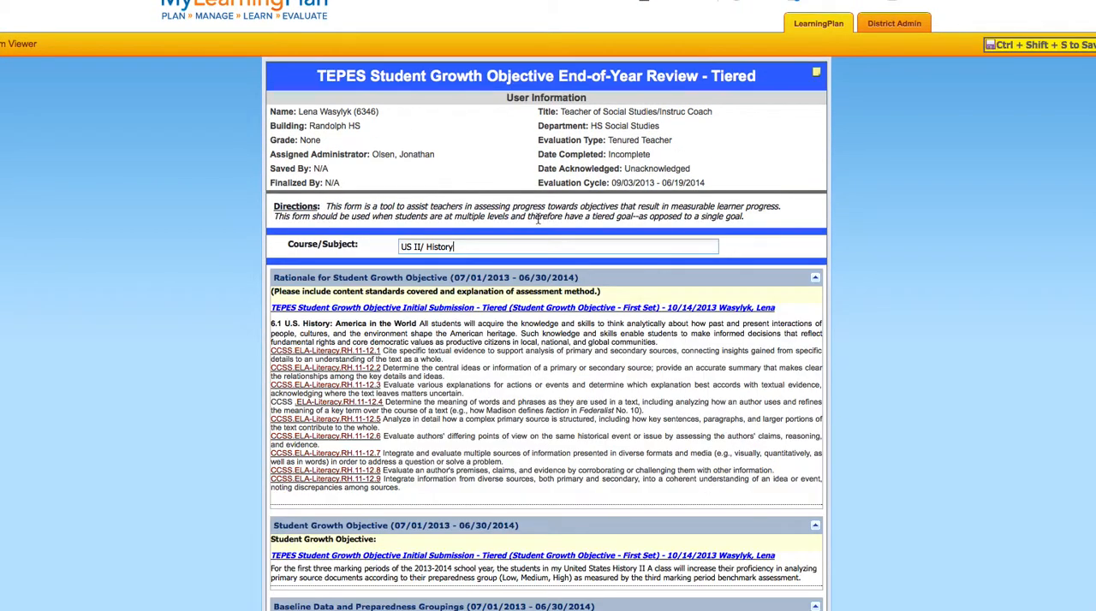
Review the rationale, growth objective, baseline data and strategies carried over into the End-of-Year Review, down to the Teacher Section
scroll(505, 290, "down", 2)
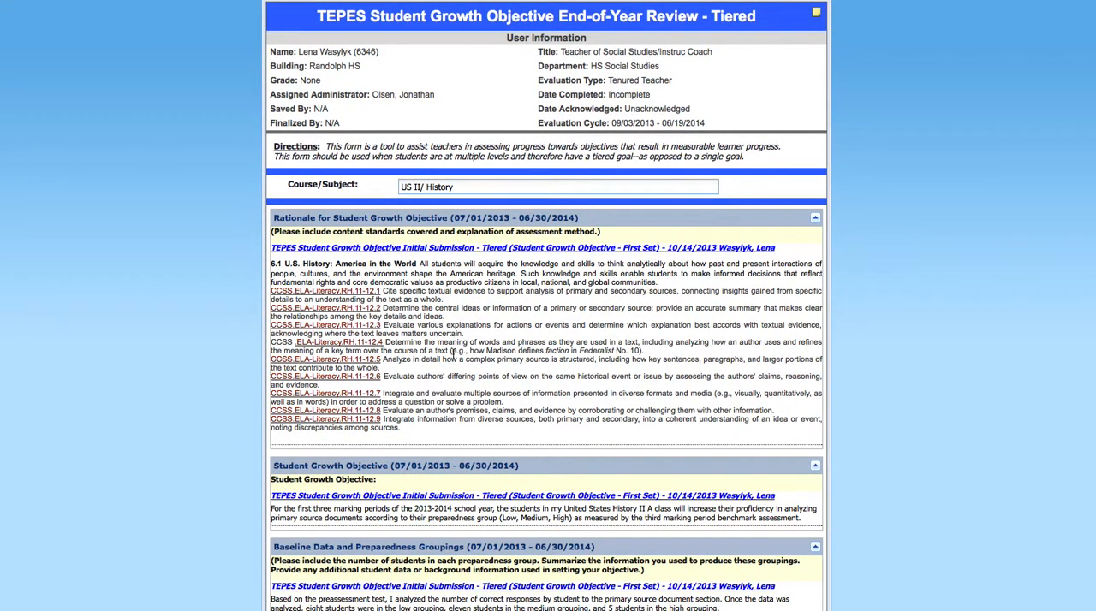
scroll(450, 352, "down", 3)
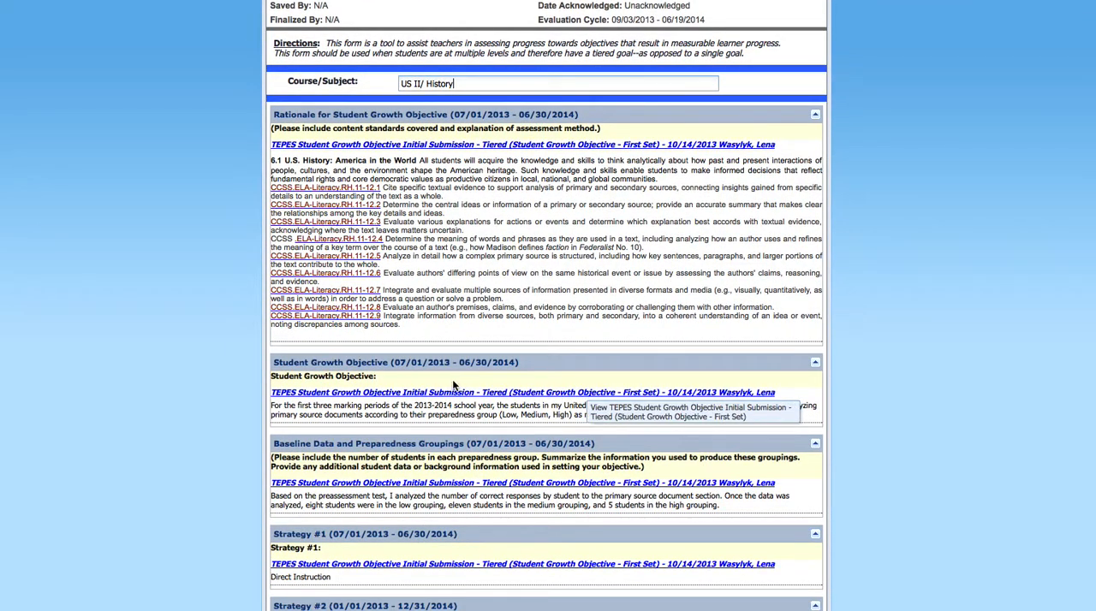
scroll(455, 385, "down", 1)
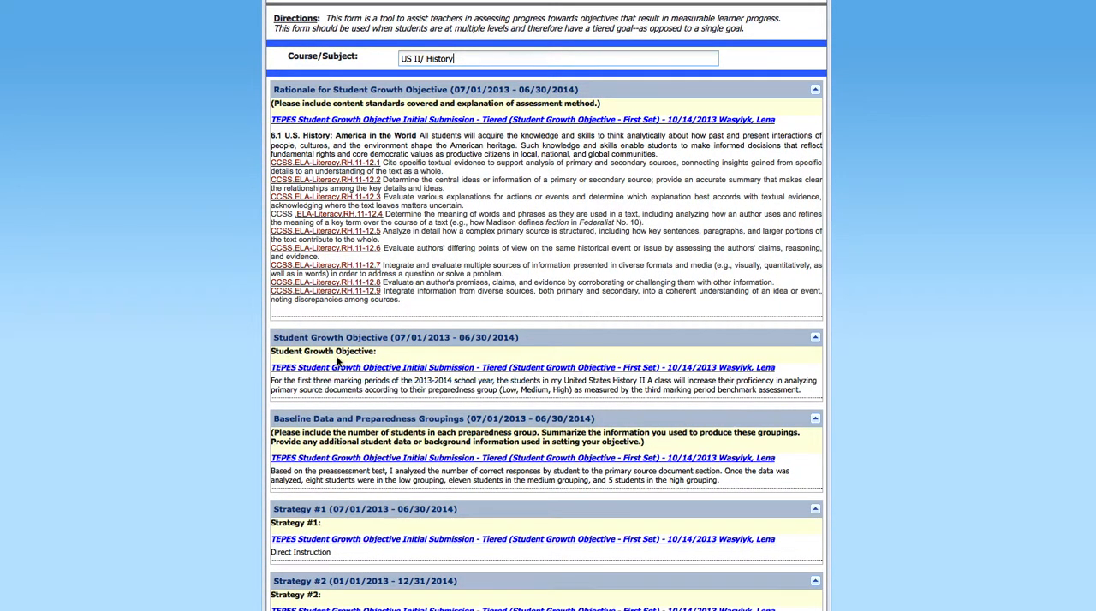
scroll(289, 384, "down", 3)
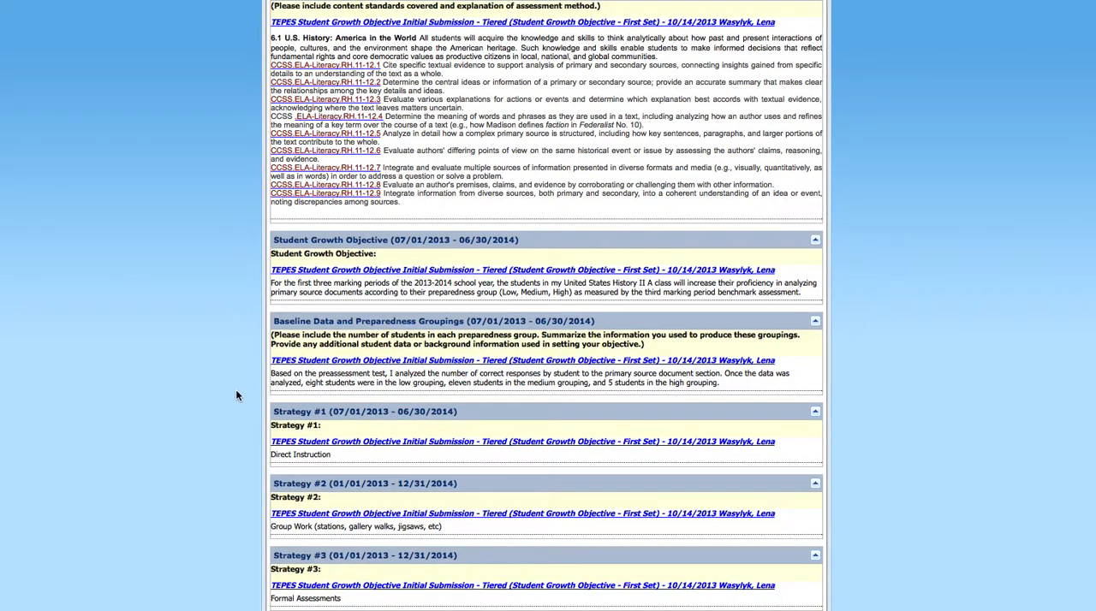
scroll(237, 394, "down", 8)
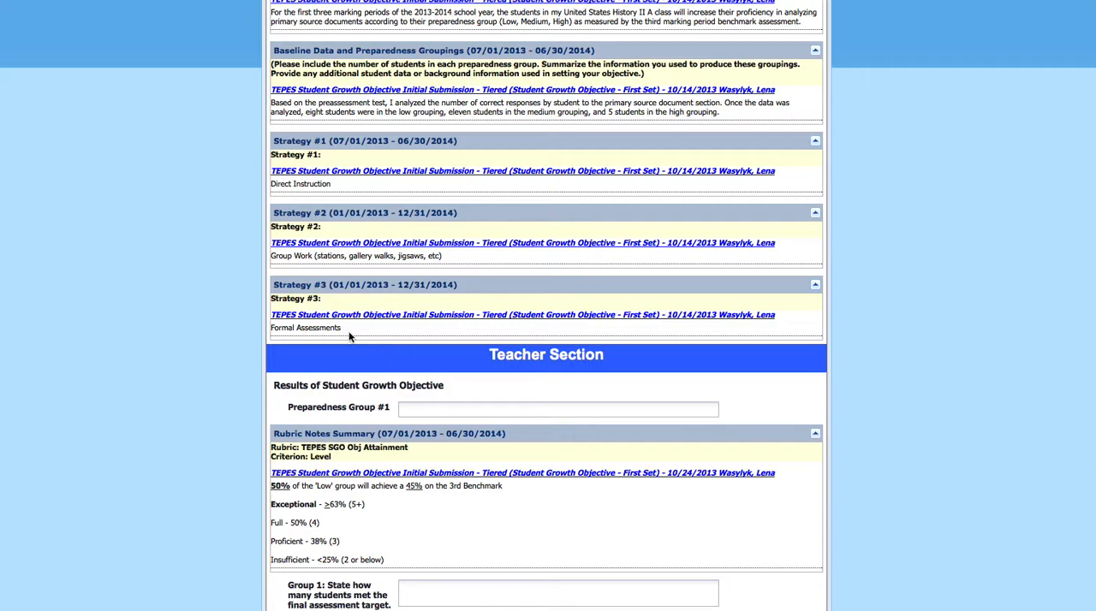
scroll(939, 396, "down", 3)
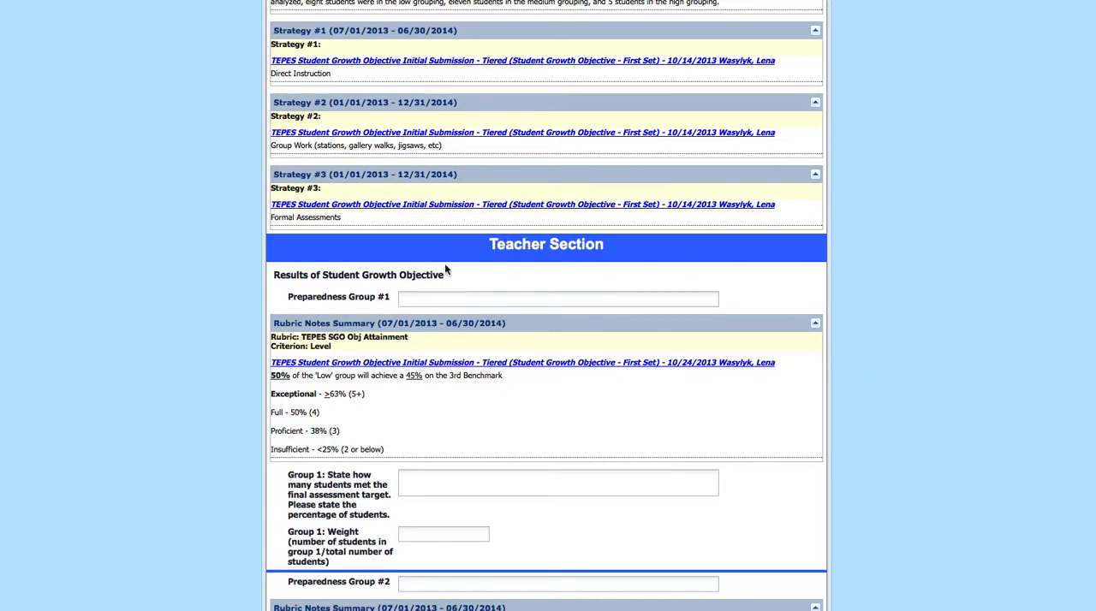
scroll(842, 352, "down", 2)
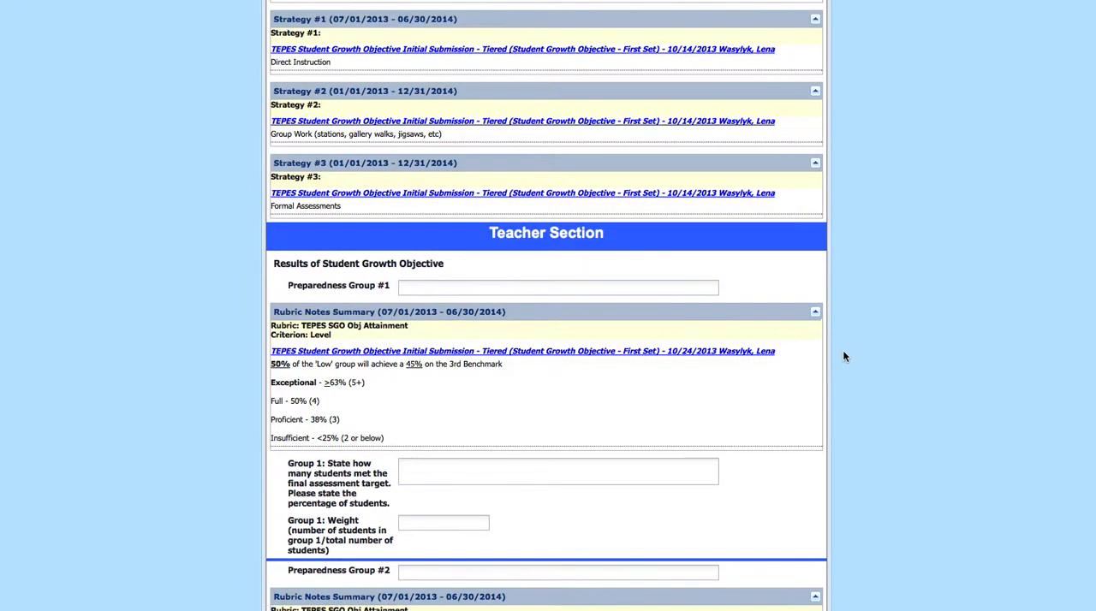
Enter Low as Preparedness Group #1 in the Teacher Section
left_click(428, 243)
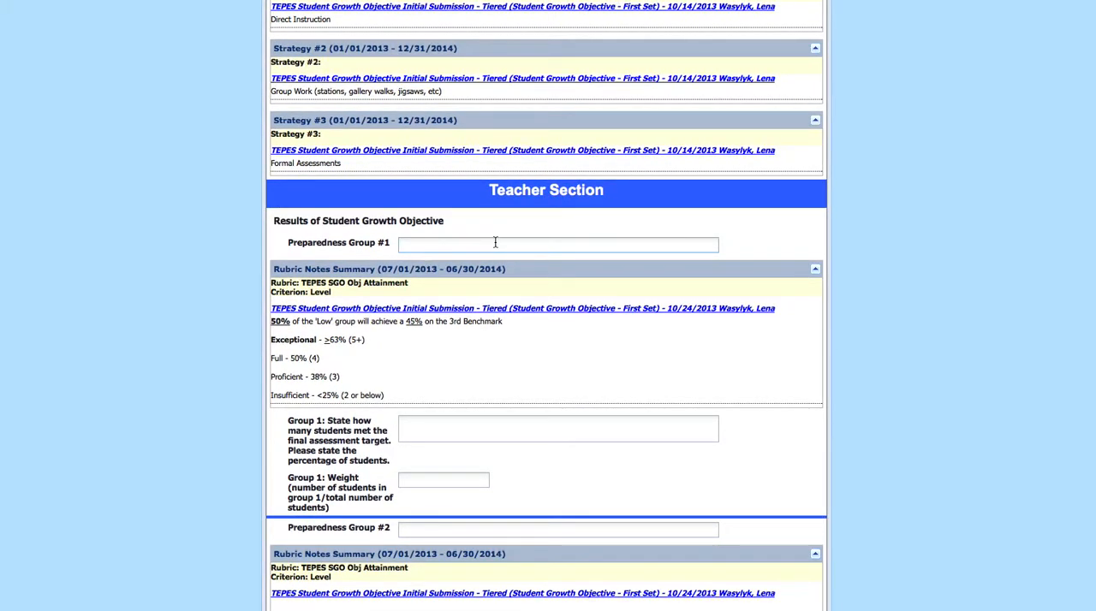
type("Low")
scroll(652, 375, "down", 2)
Check Group #1 in the Initial Submission form and enter 4 as the number of Group 1 students who met the target
left_click(488, 365)
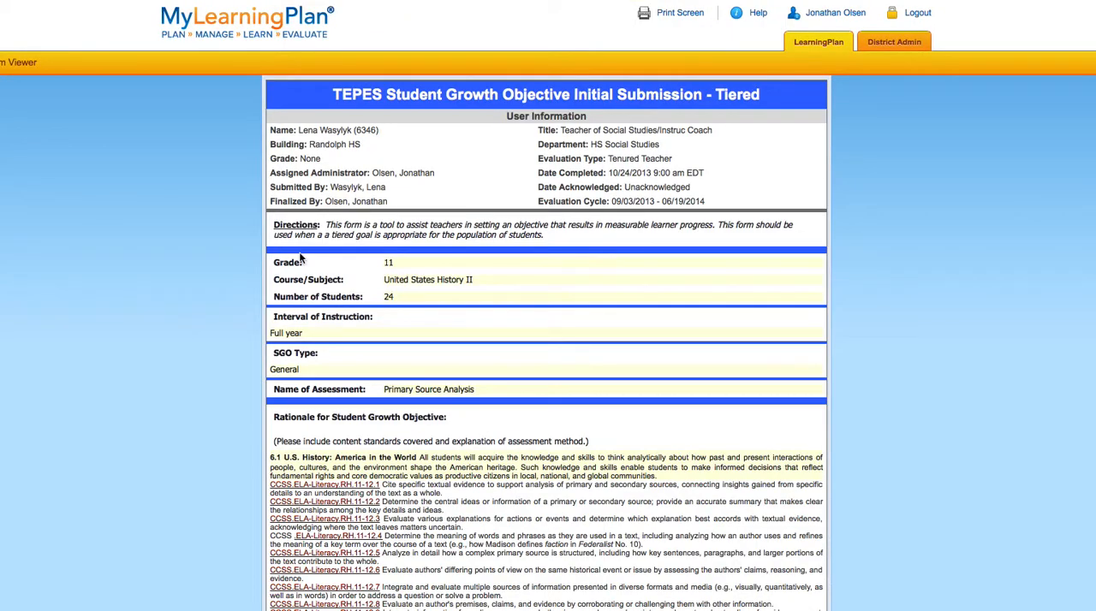
scroll(214, 245, "down", 5)
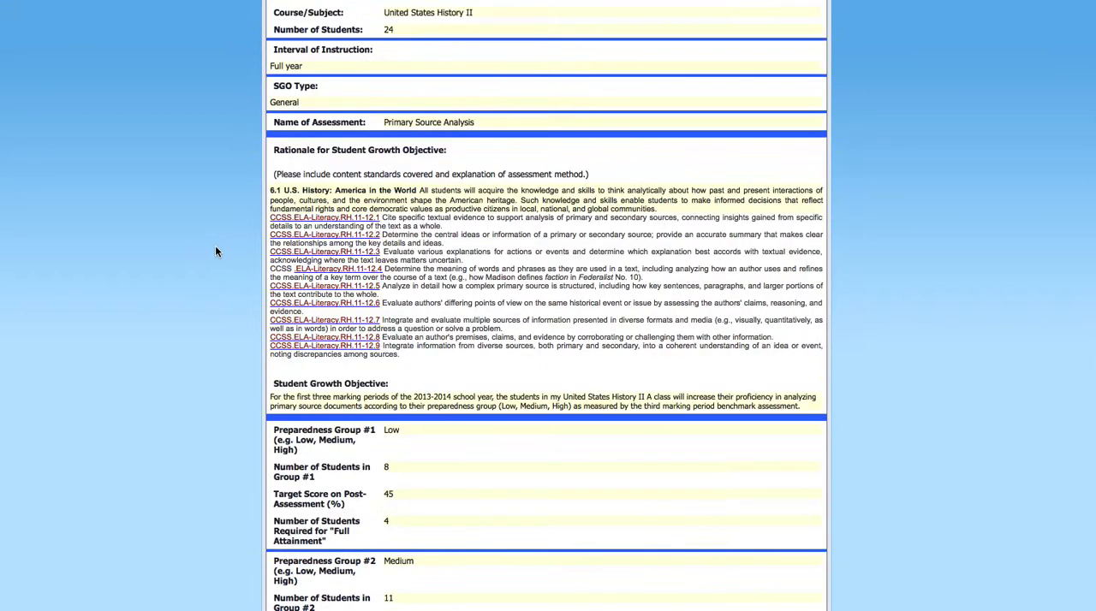
scroll(214, 250, "down", 4)
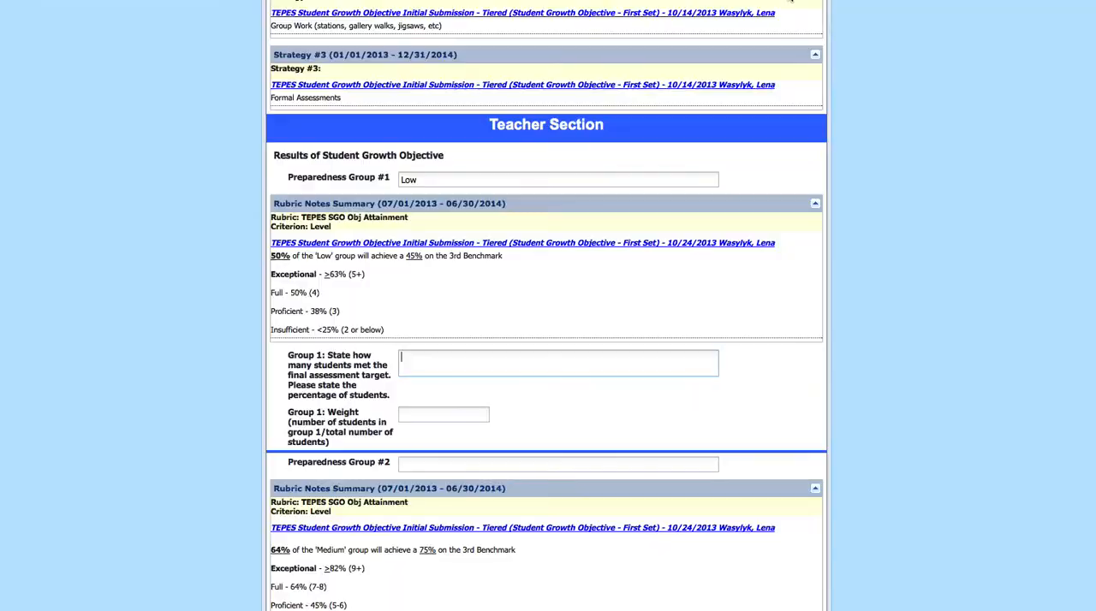
left_click(402, 364)
type("4")
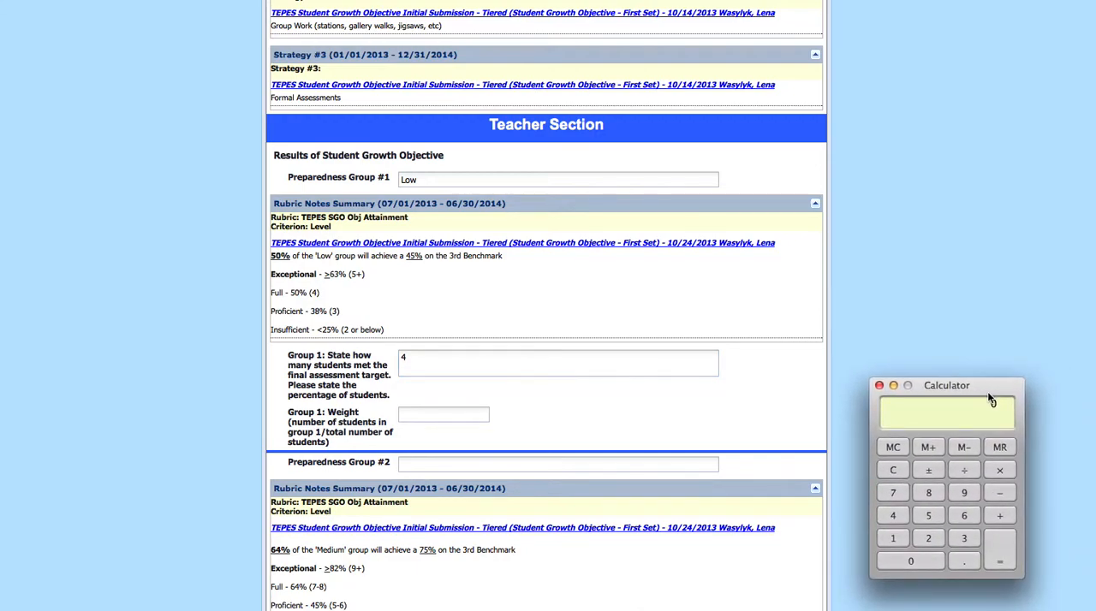
Calculate 4 ÷ 8 in the Calculator and add 50% after the Group 1 student count
left_click(892, 517)
left_click(928, 493)
left_click(1000, 549)
left_click_drag(971, 389, 1055, 423)
left_click(457, 354)
type("50%")
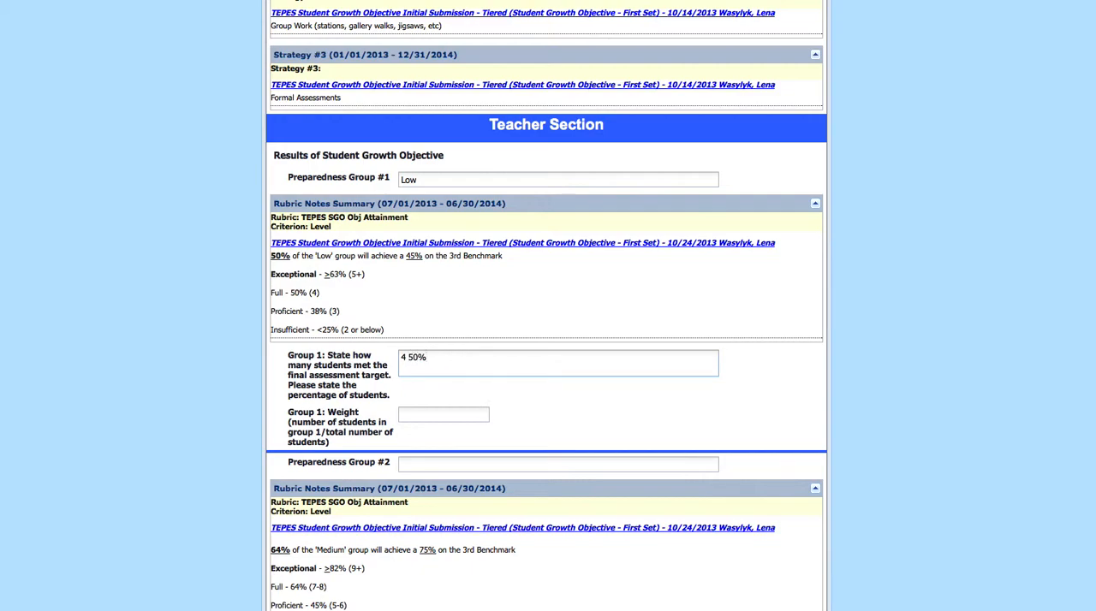
left_click(442, 415)
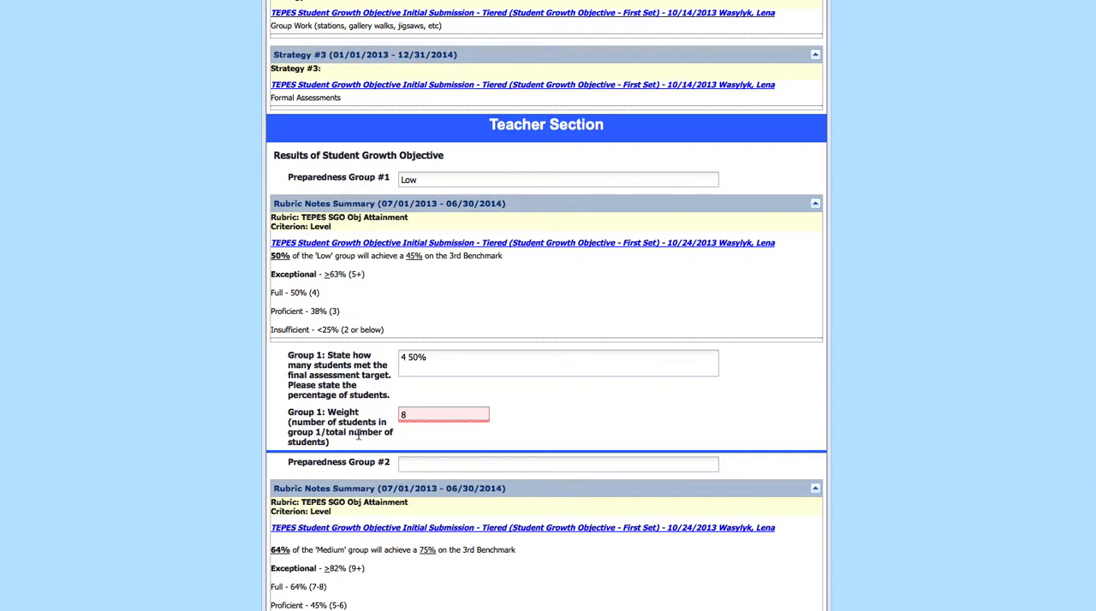
key("BackSpace")
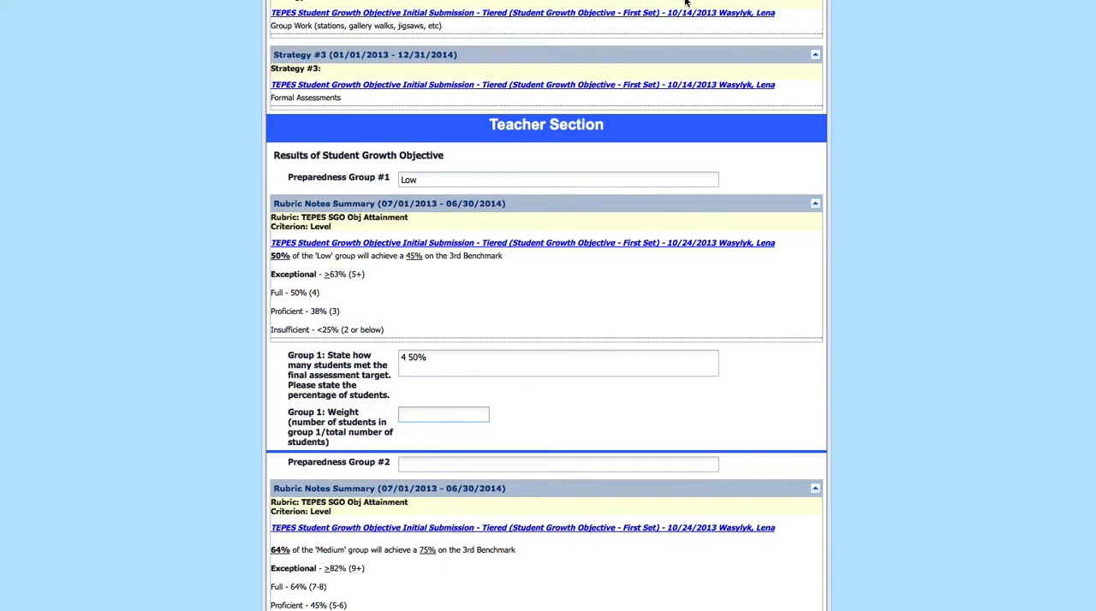
scroll(411, 329, "up", 15)
Calculate 8 ÷ 24 in the Calculator and enter .33 as the Group 1 weight
key("super+Tab")
left_click_drag(1034, 424, 903, 397)
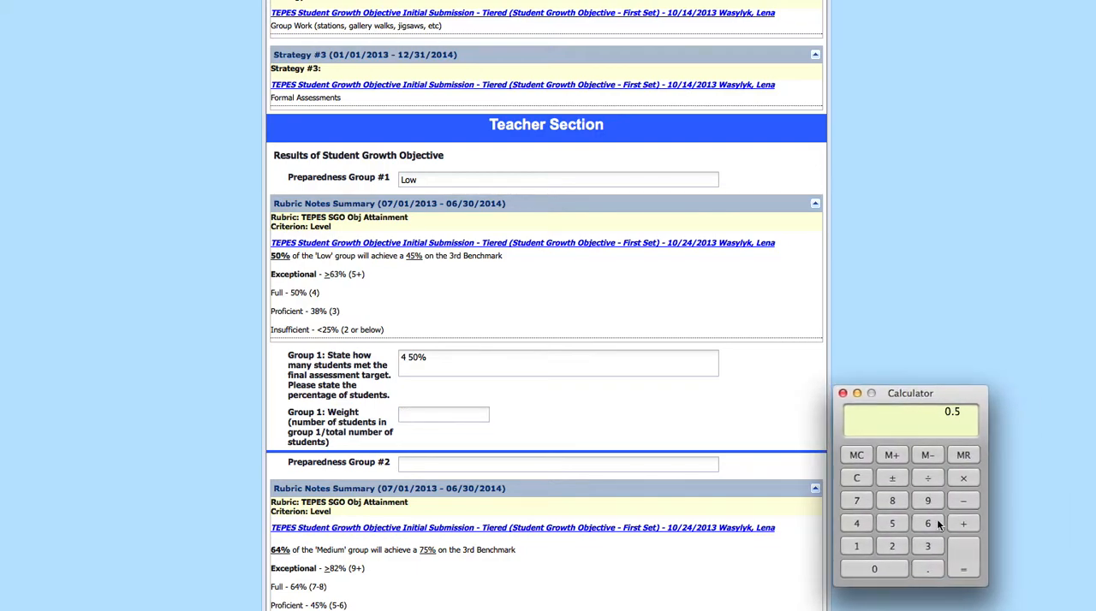
left_click(858, 478)
left_click(896, 500)
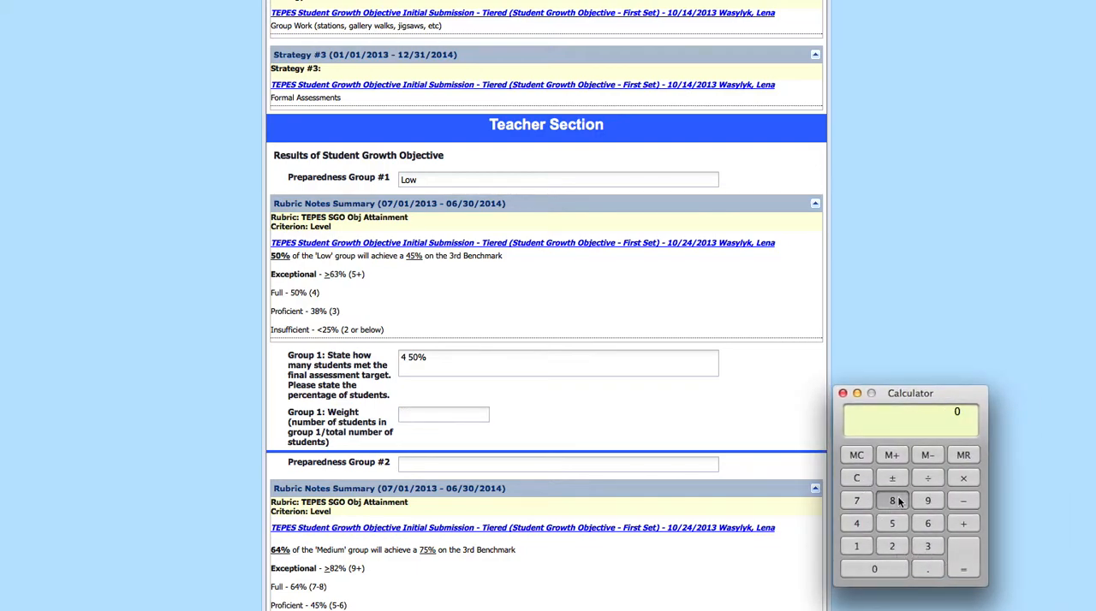
left_click(930, 477)
left_click(891, 546)
left_click(856, 523)
left_click(962, 560)
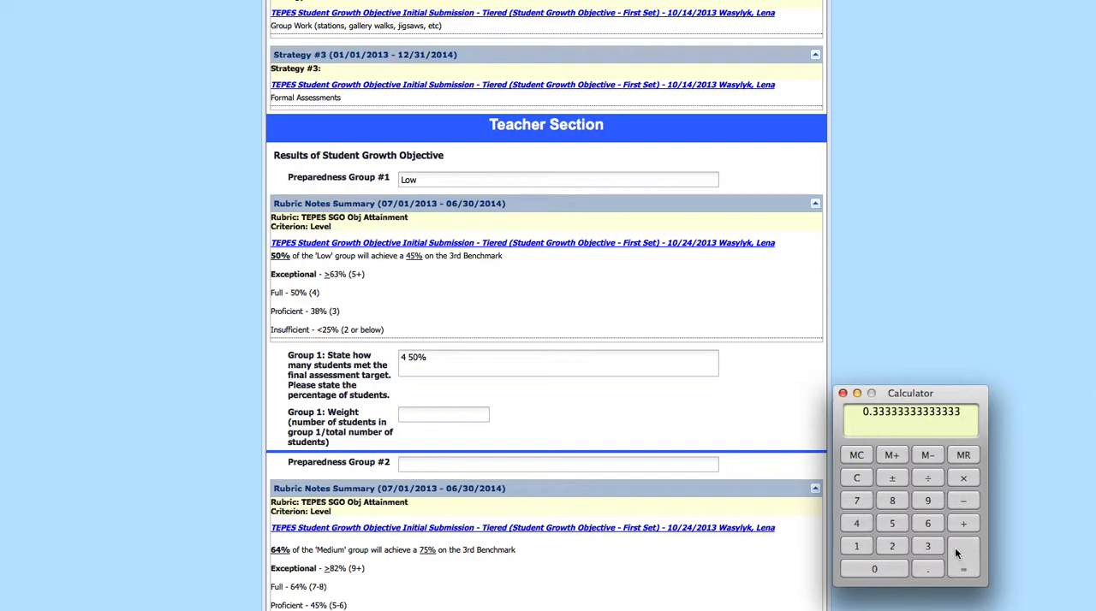
left_click(423, 416)
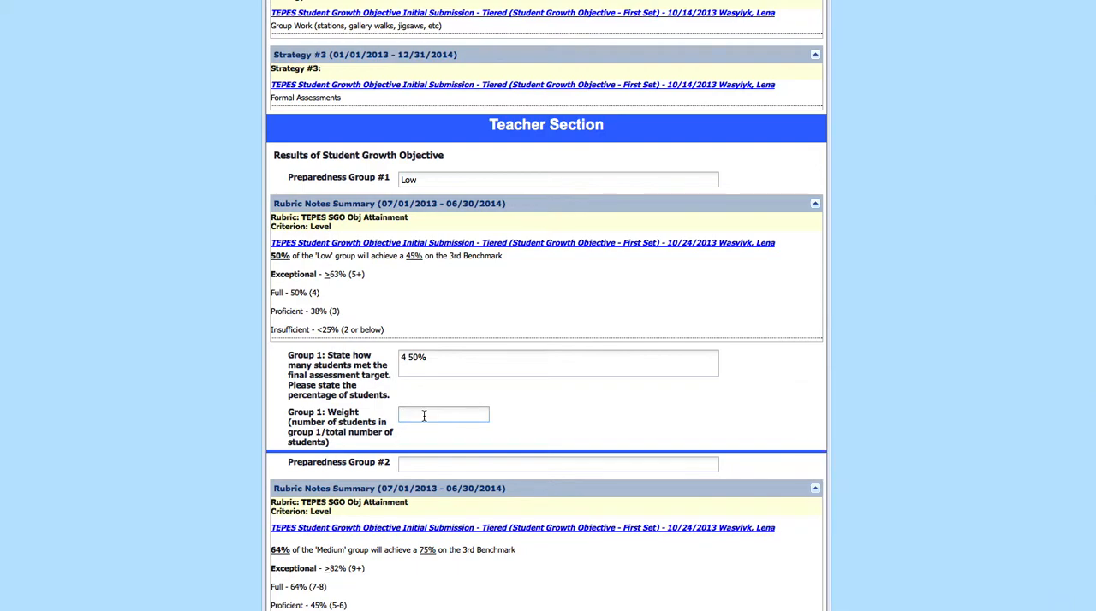
type(".33")
Enter Medium as Preparedness Group #2 and 7 as the number of Group 2 students who met the target
left_click(446, 466)
scroll(462, 463, "down", 1)
scroll(462, 463, "down", 3)
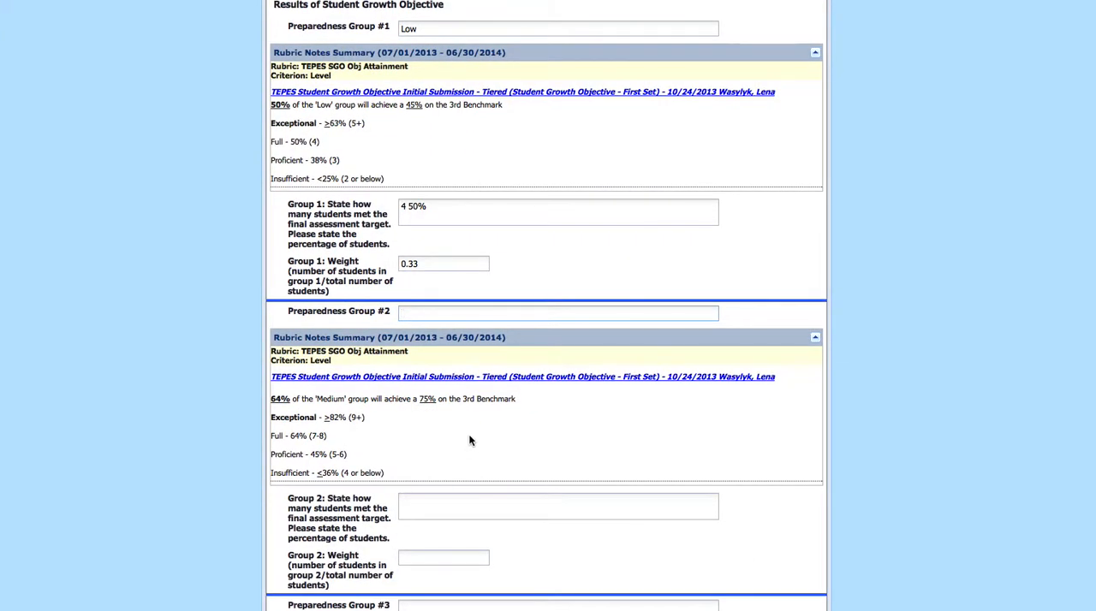
type("Medium")
scroll(470, 441, "down", 1)
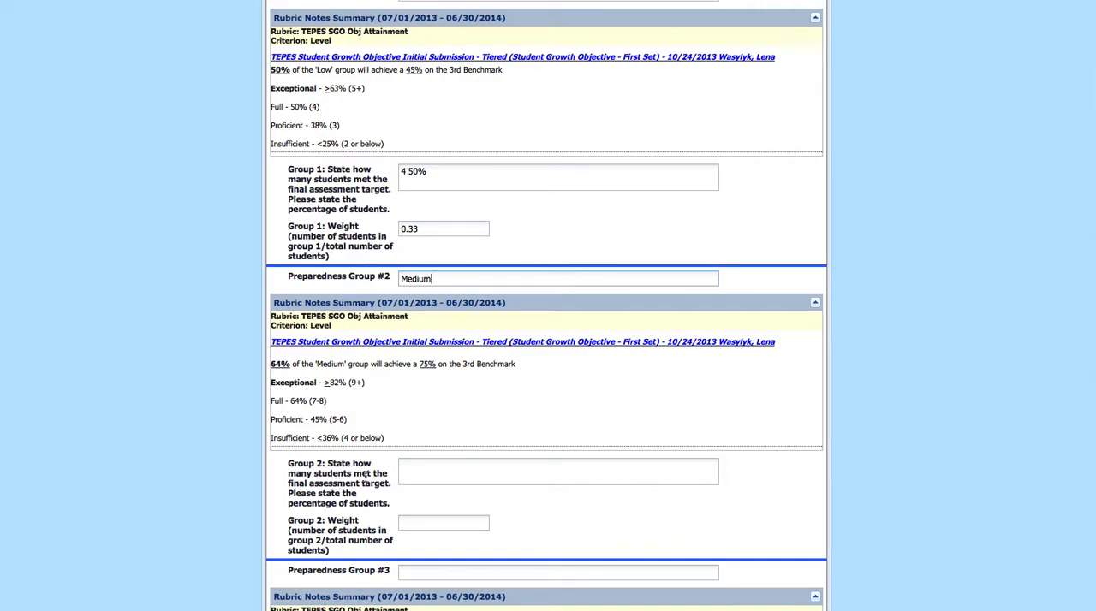
left_click(411, 471)
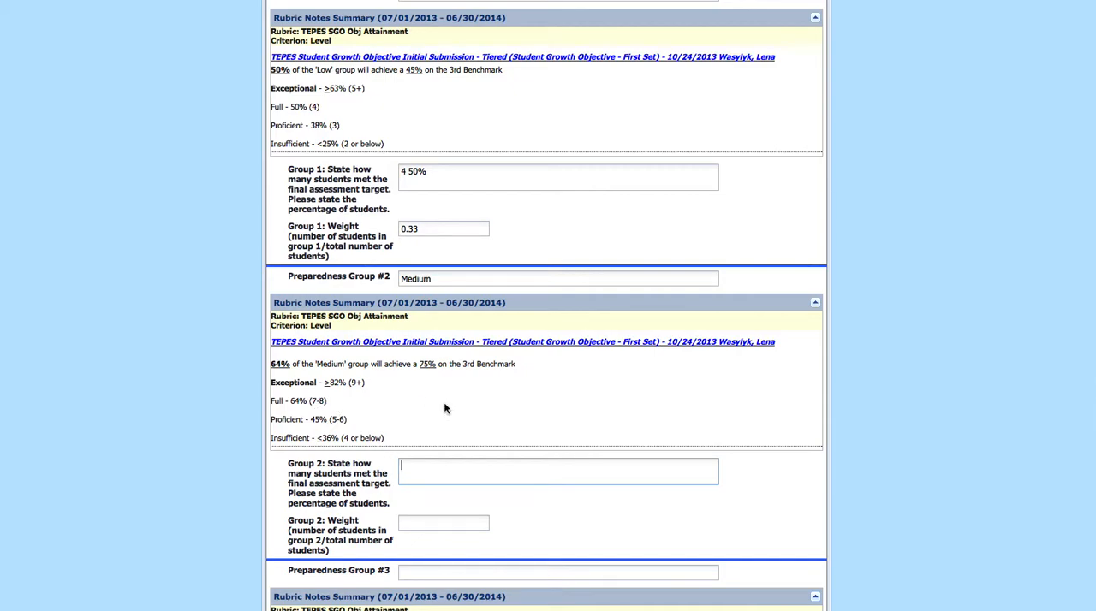
type("7")
Calculate 7 ÷ 11 in the Calculator and add 63% after the Group 2 student count
left_click(289, 1)
left_click(869, 609)
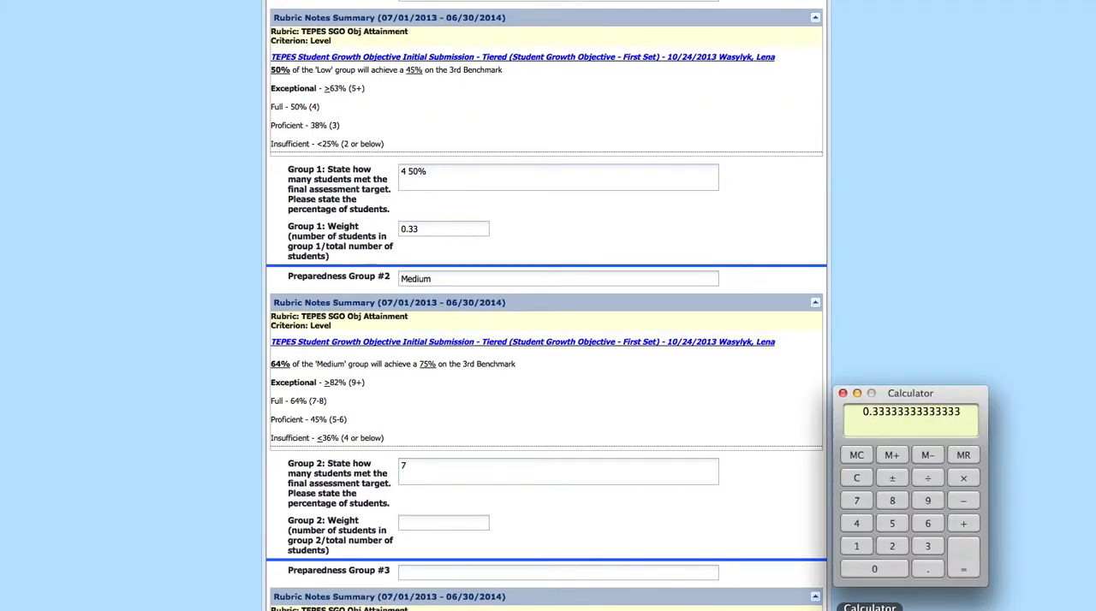
left_click(859, 479)
left_click(857, 501)
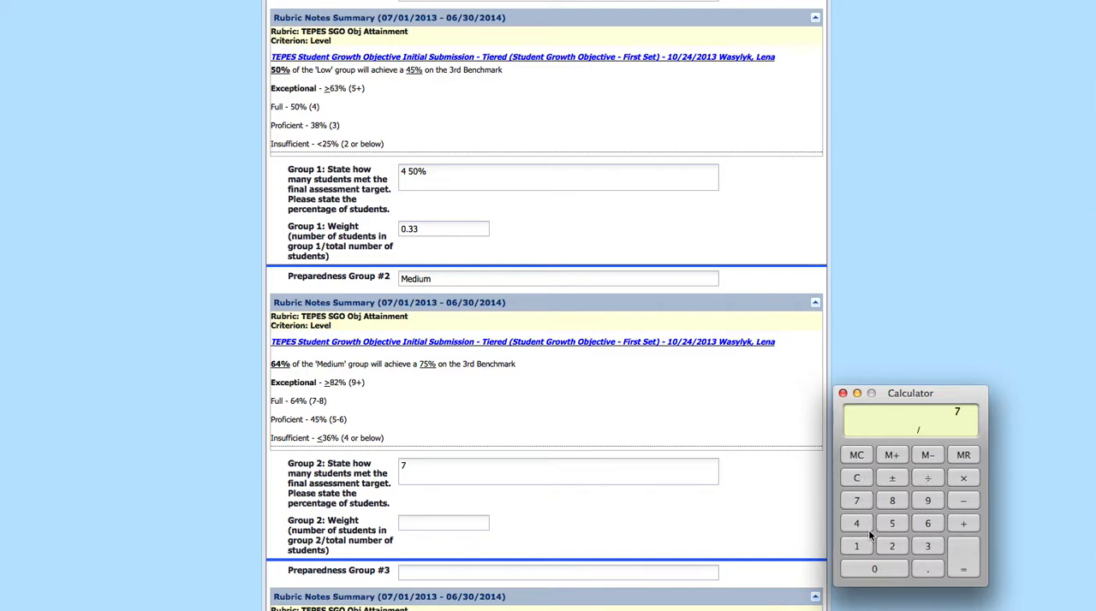
left_click(968, 558)
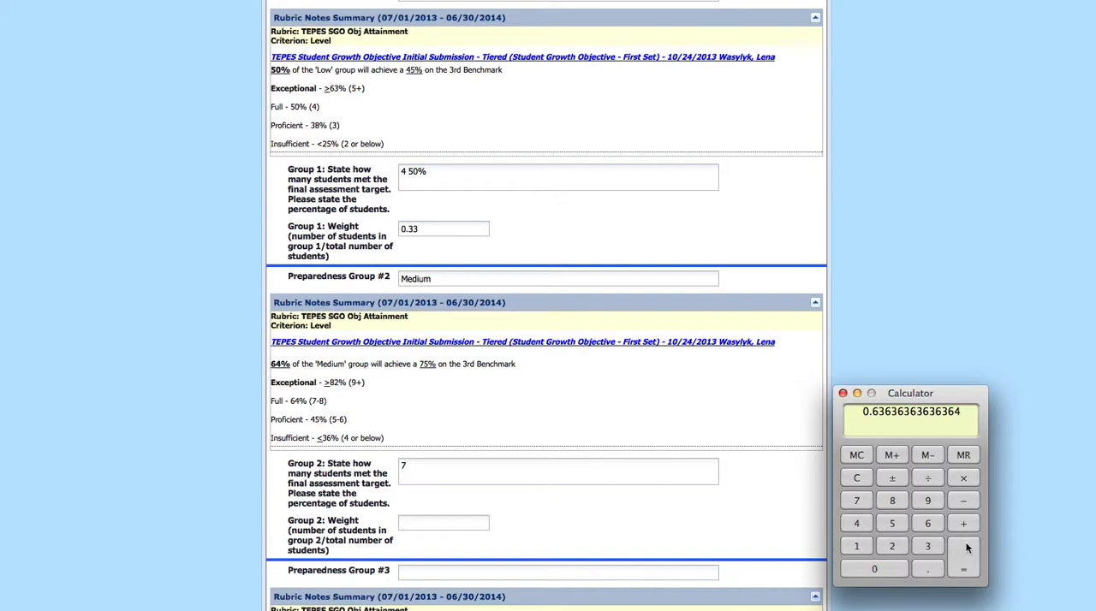
left_click(512, 463)
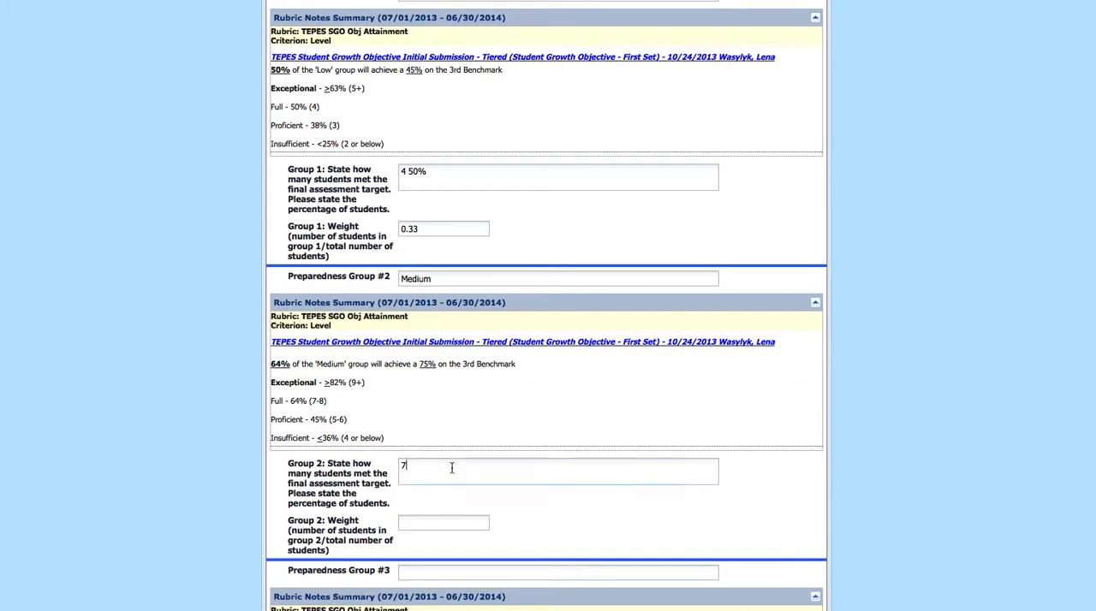
type("63%")
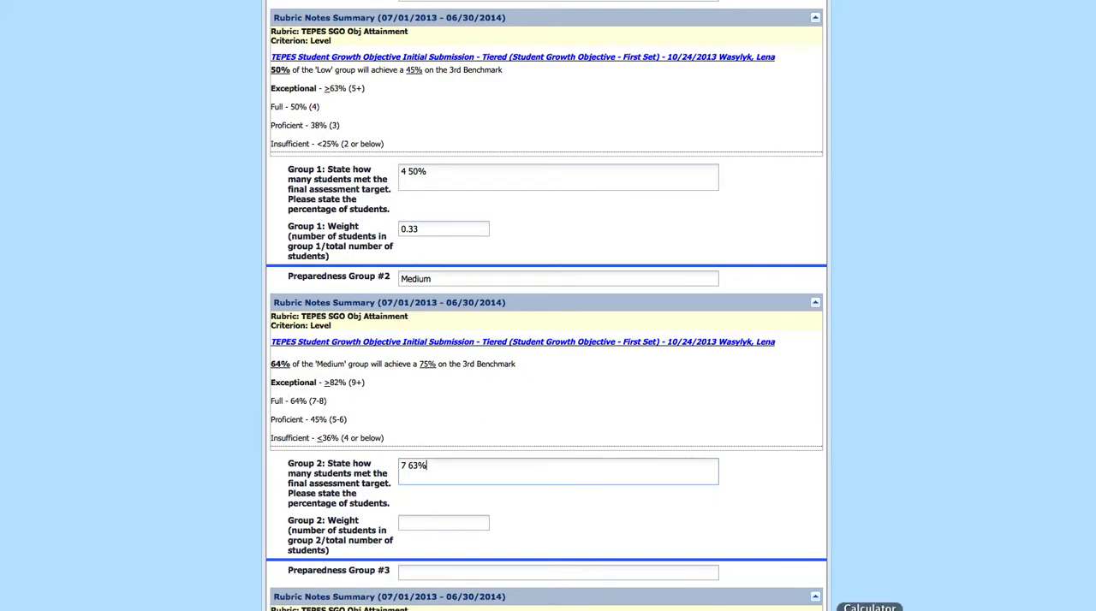
Calculate 11 ÷ 24 in the Calculator and enter .45 as the Group 2 weight
left_click(870, 610)
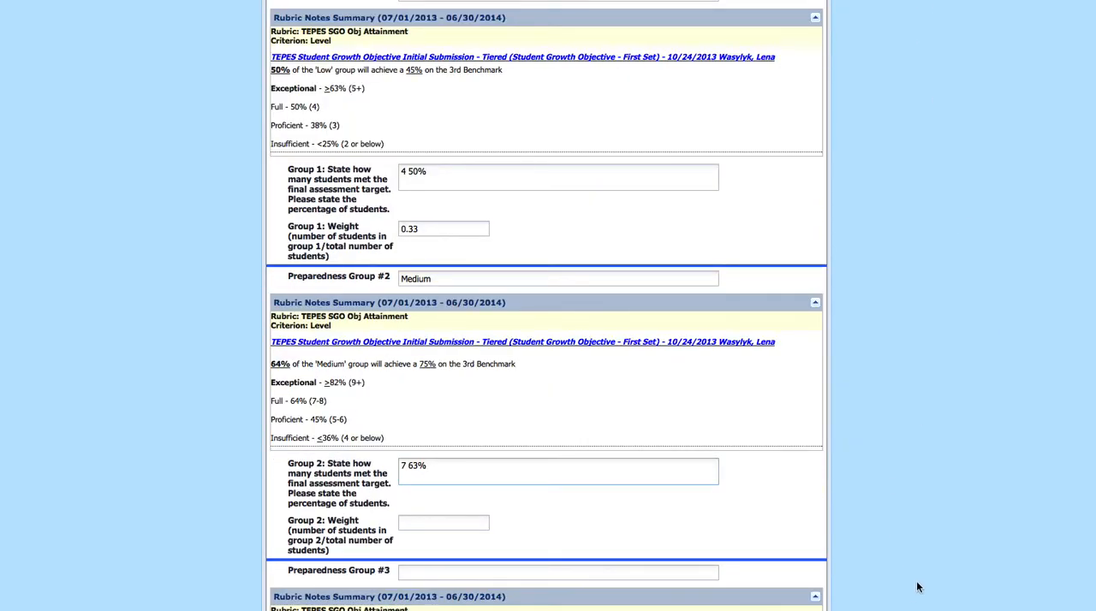
left_click(870, 610)
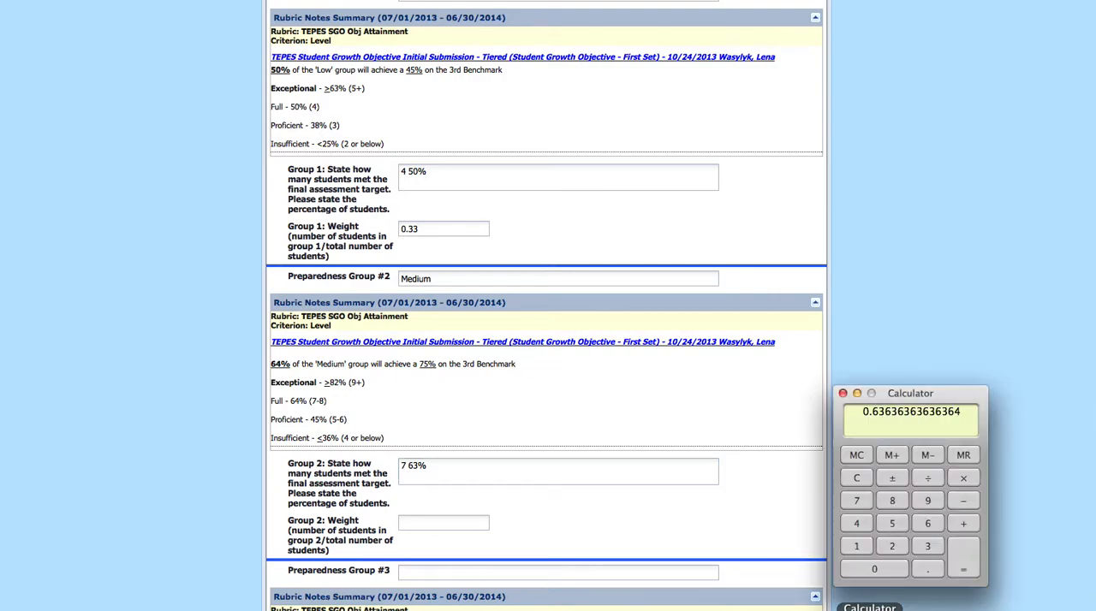
left_click(856, 480)
left_click(925, 479)
left_click(891, 544)
left_click(856, 524)
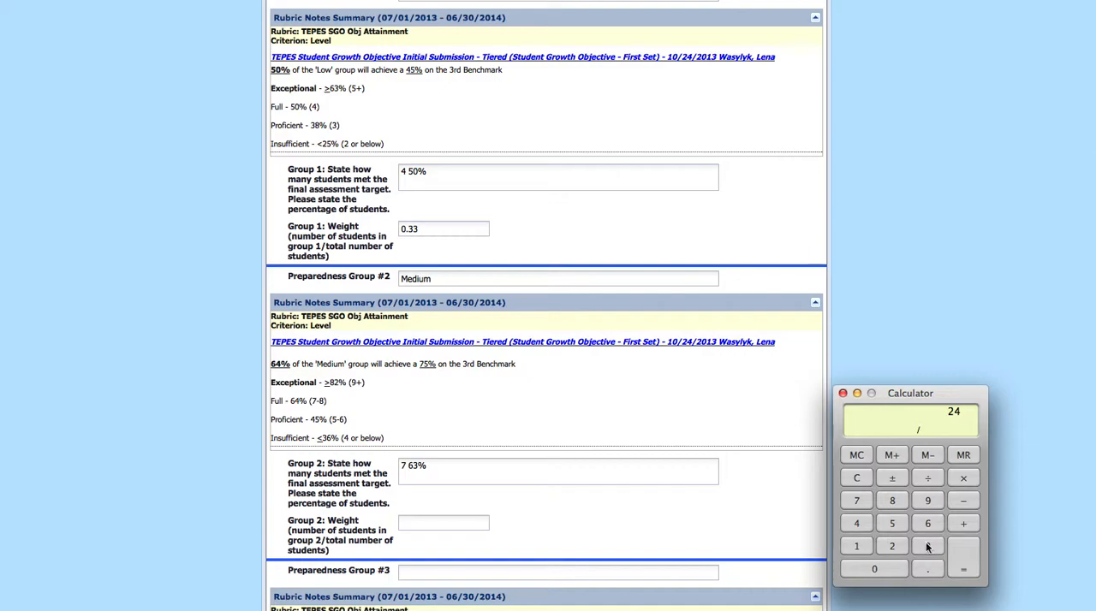
left_click(965, 563)
left_click(429, 522)
type(".45")
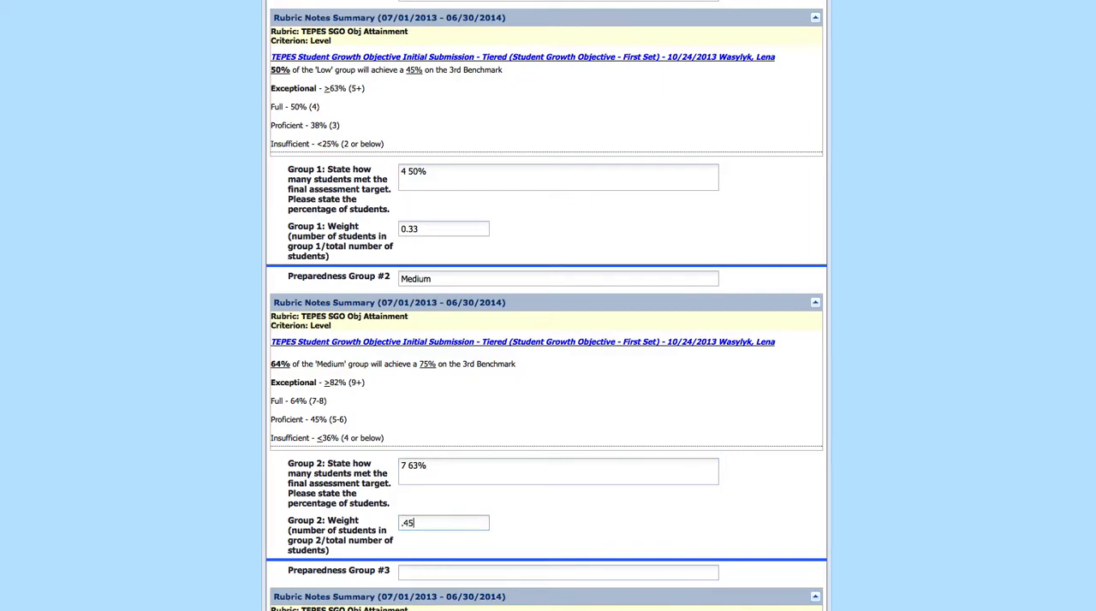
Enter High as Preparedness Group #3 and 3 as the number of Group 3 students who met the target
scroll(454, 516, "down", 4)
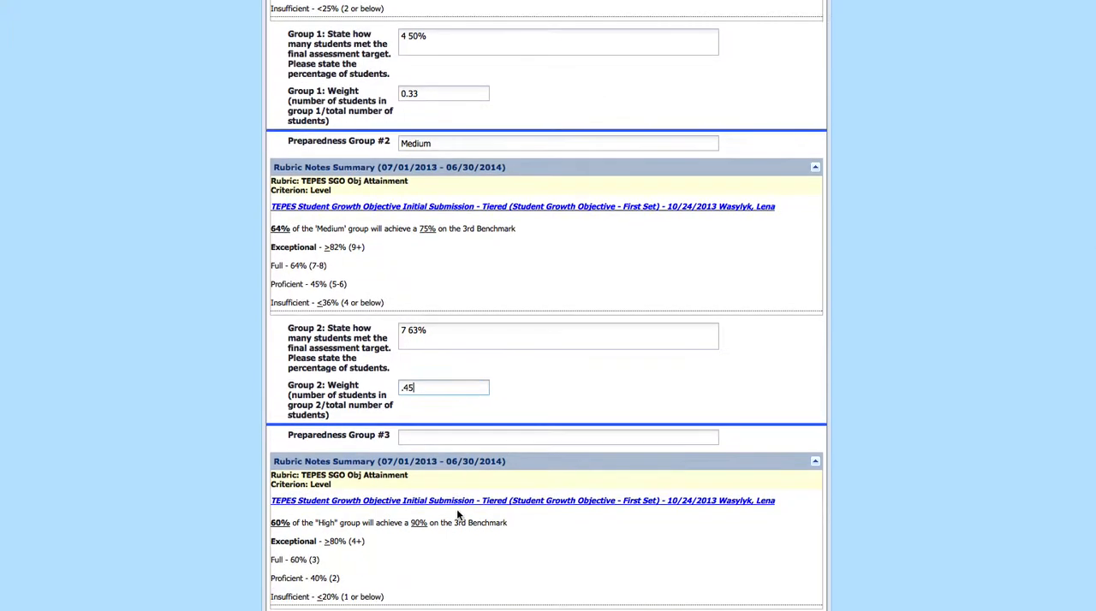
scroll(457, 514, "down", 2)
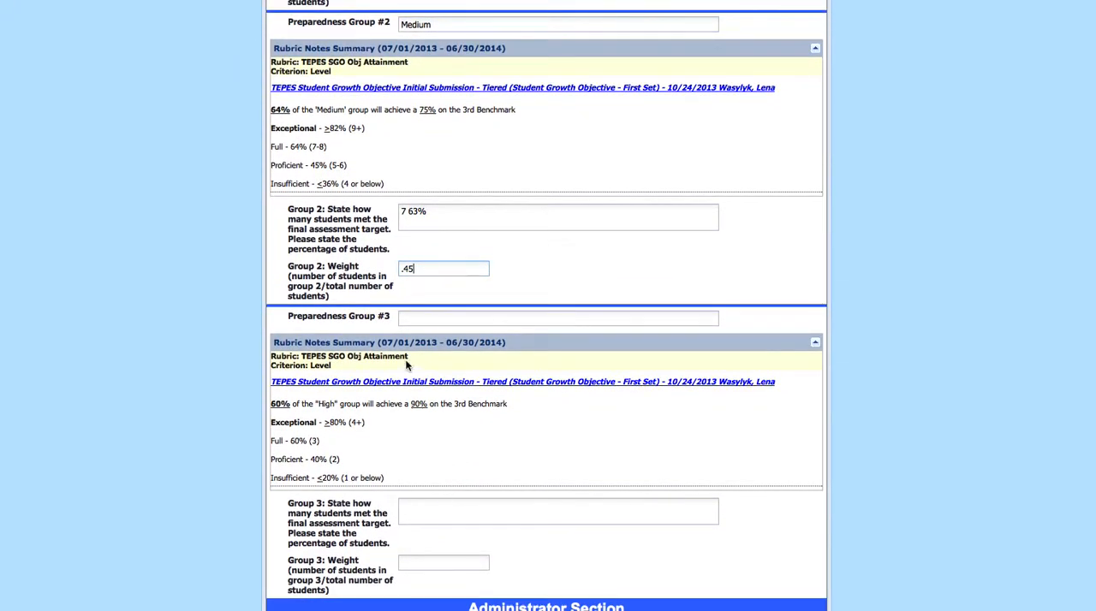
left_click(439, 318)
type("High")
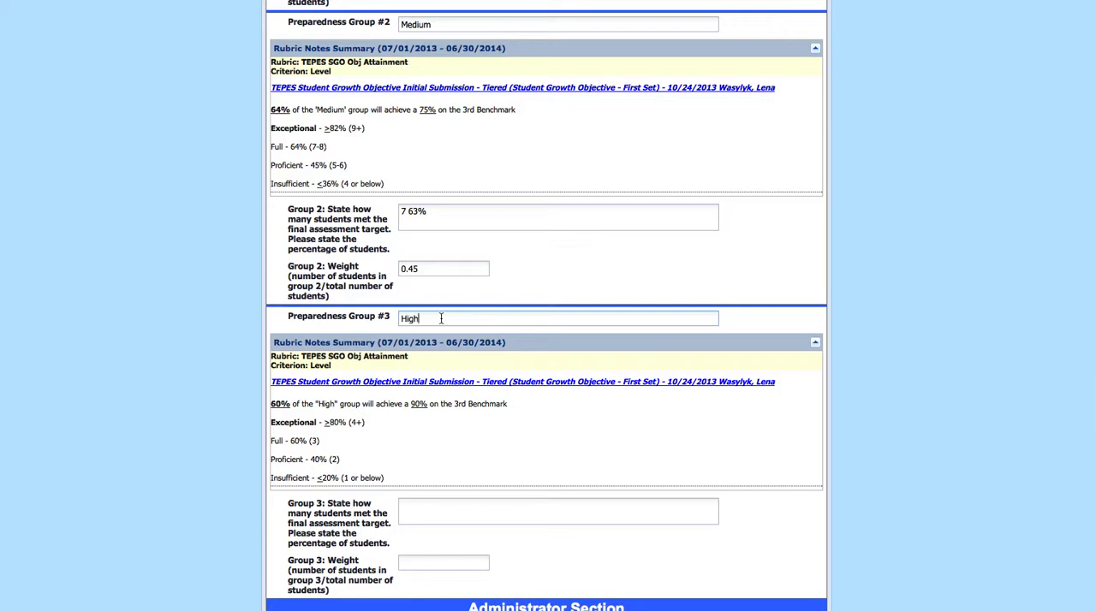
scroll(440, 316, "down", 1)
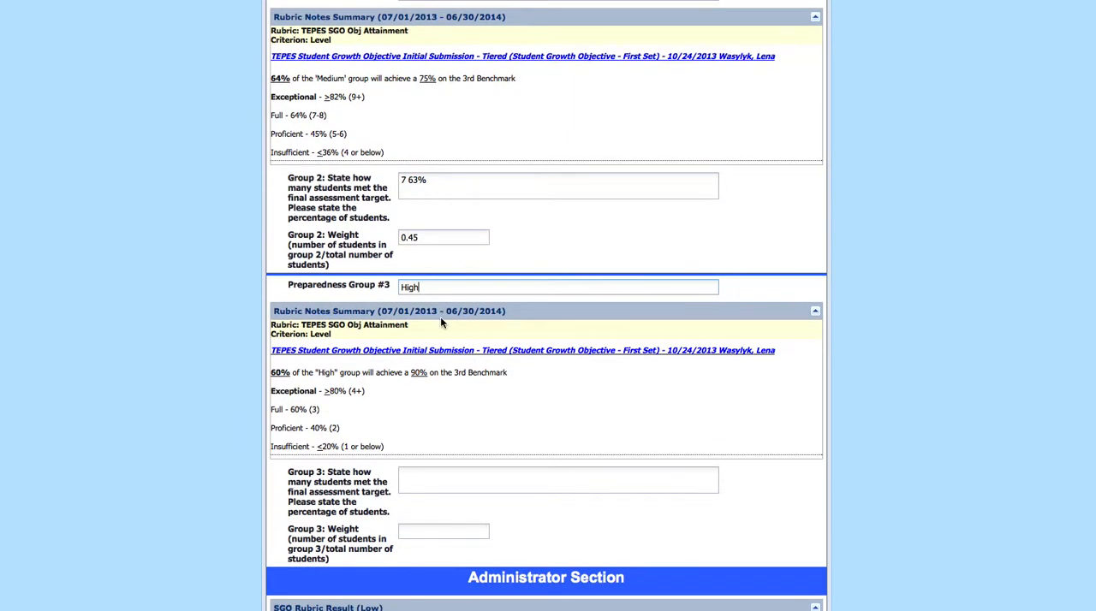
left_click(453, 480)
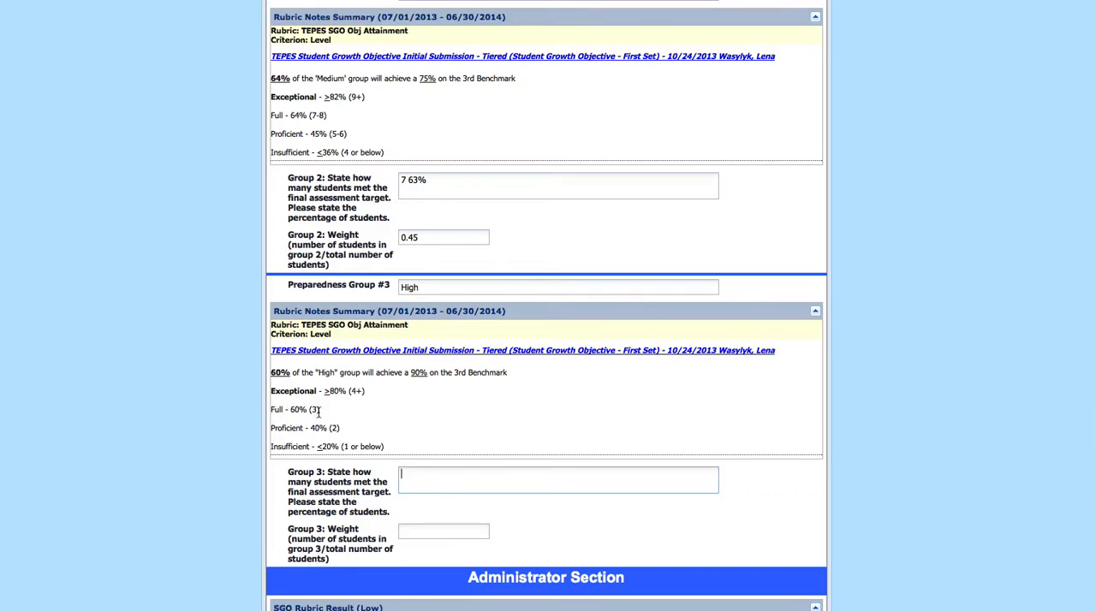
left_click_drag(308, 411, 320, 411)
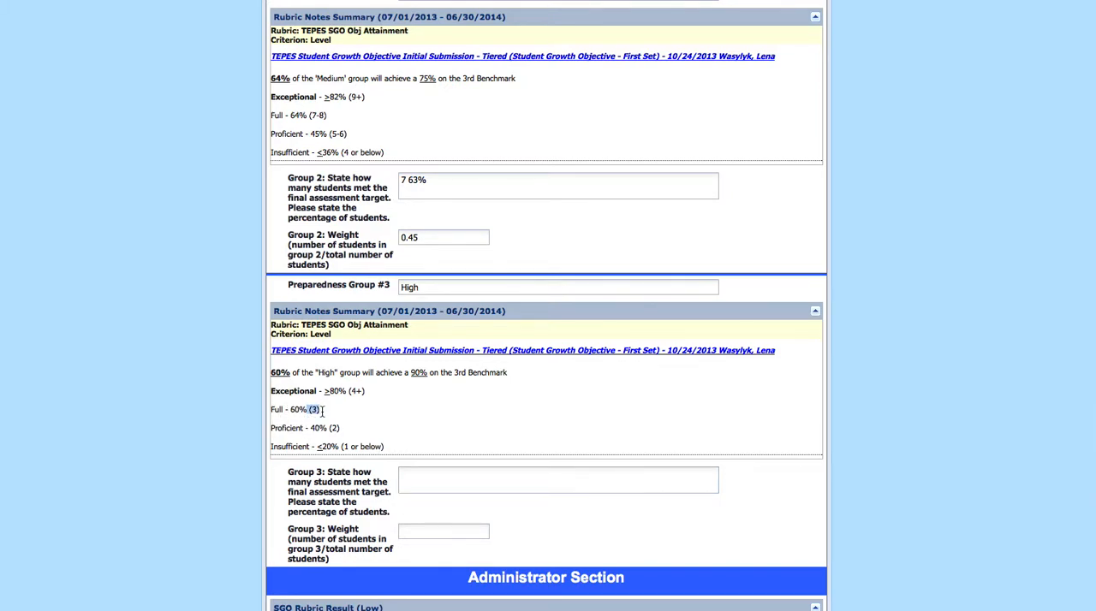
left_click(352, 479)
left_click(461, 480)
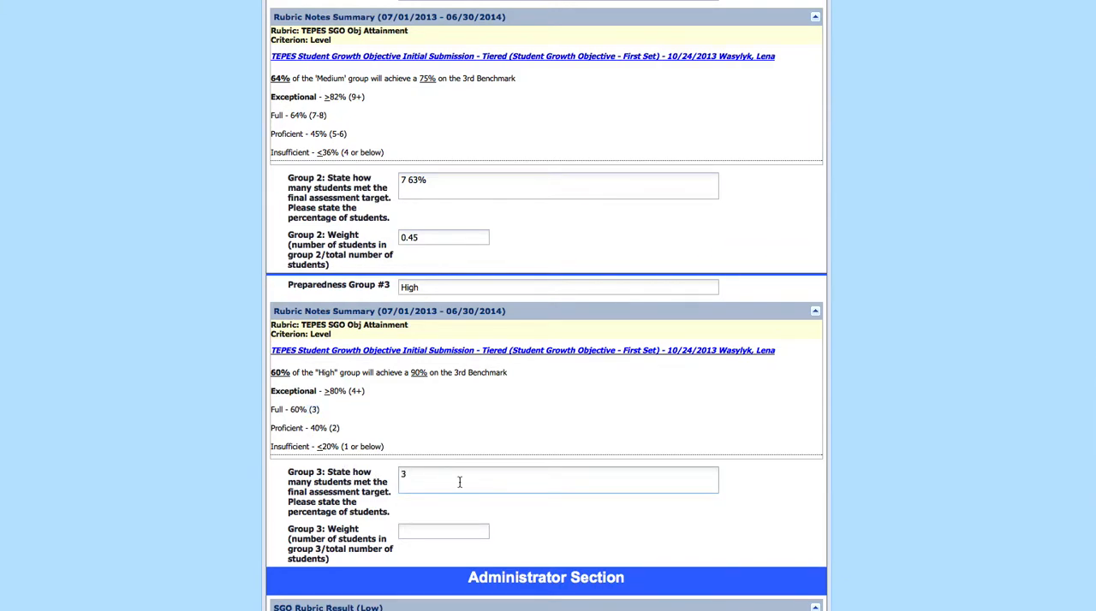
Check Group #3 in the Initial Submission form, calculate 3 ÷ 5 in the Calculator and add 60% after the Group 3 student count
scroll(460, 482, "down", 1)
left_click(633, 0)
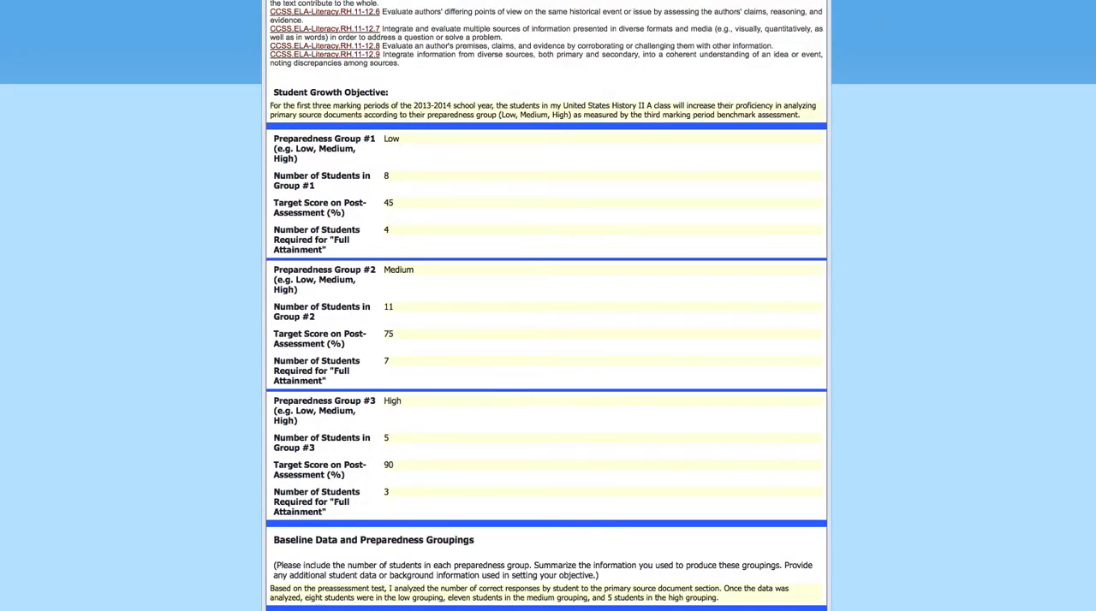
left_click(856, 1)
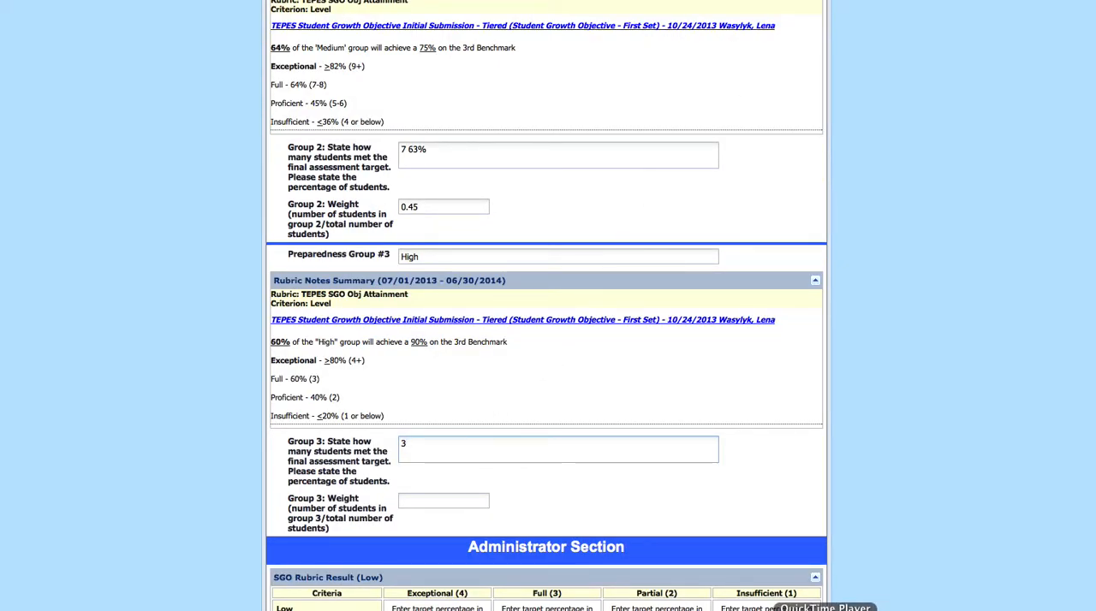
left_click(824, 608)
left_click(860, 477)
left_click(928, 544)
left_click(892, 524)
left_click(964, 557)
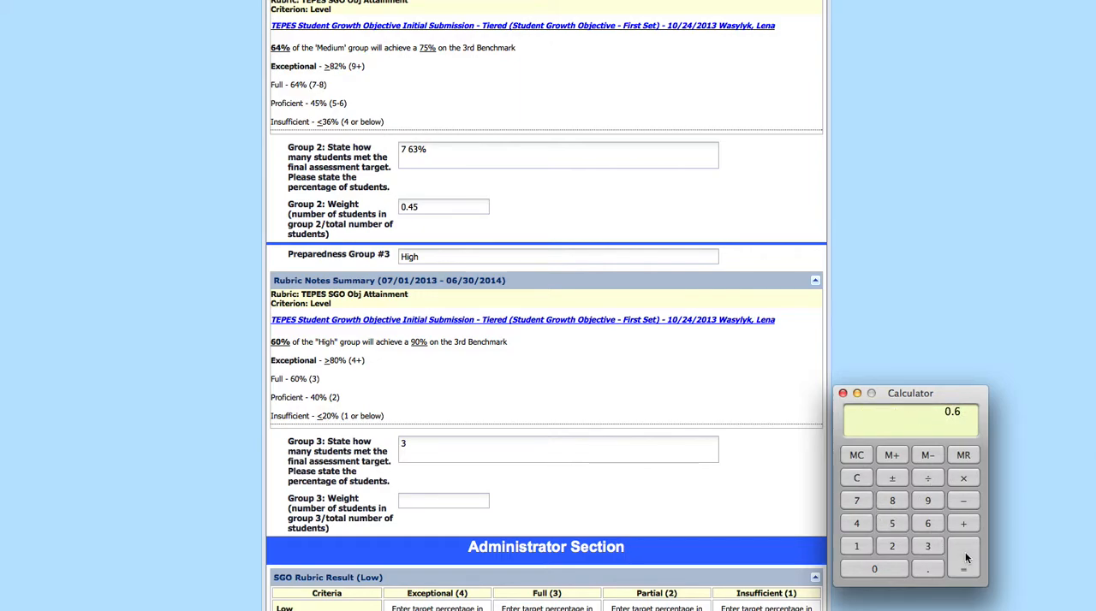
left_click(468, 449)
type("3 60%")
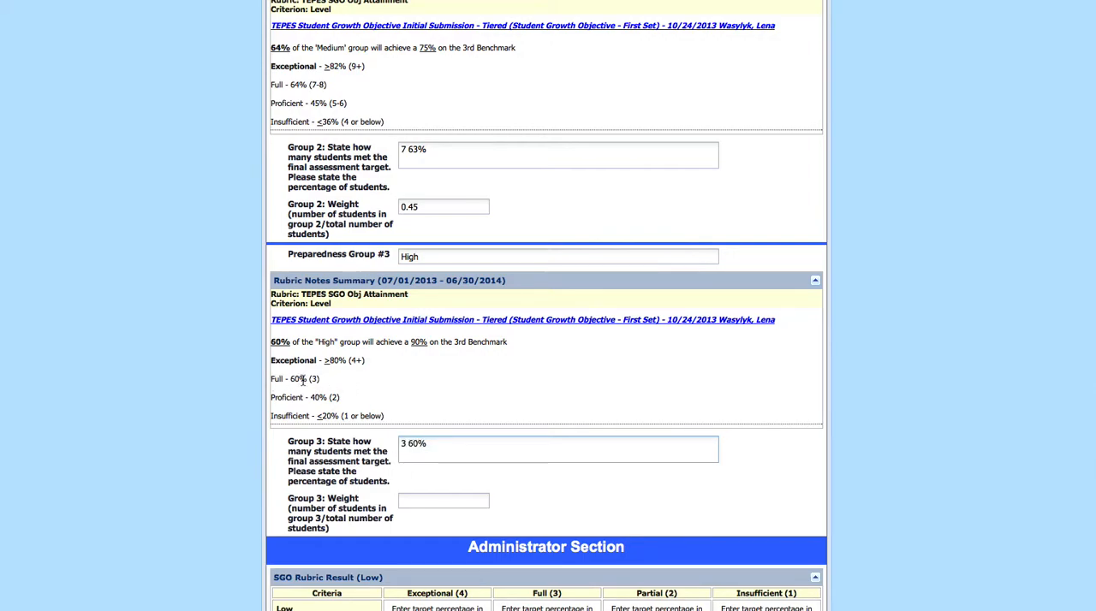
Check the Group #3 size in the Initial Submission form, calculate 5 ÷ 24 in the Calculator and enter .20 as the Group 3 weight
left_click(416, 503)
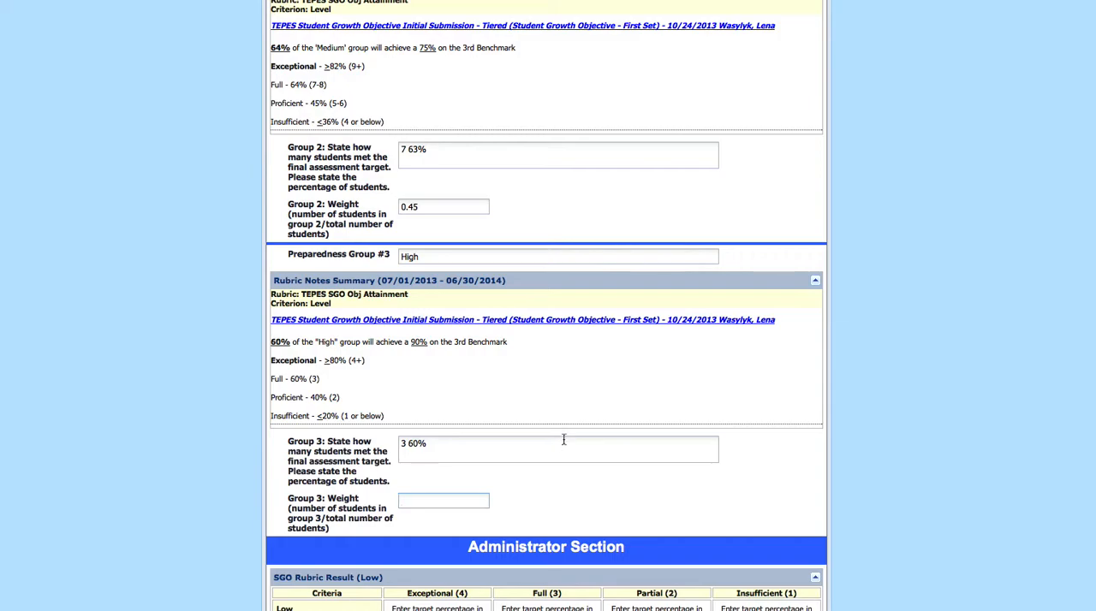
key("ctrl+Tab")
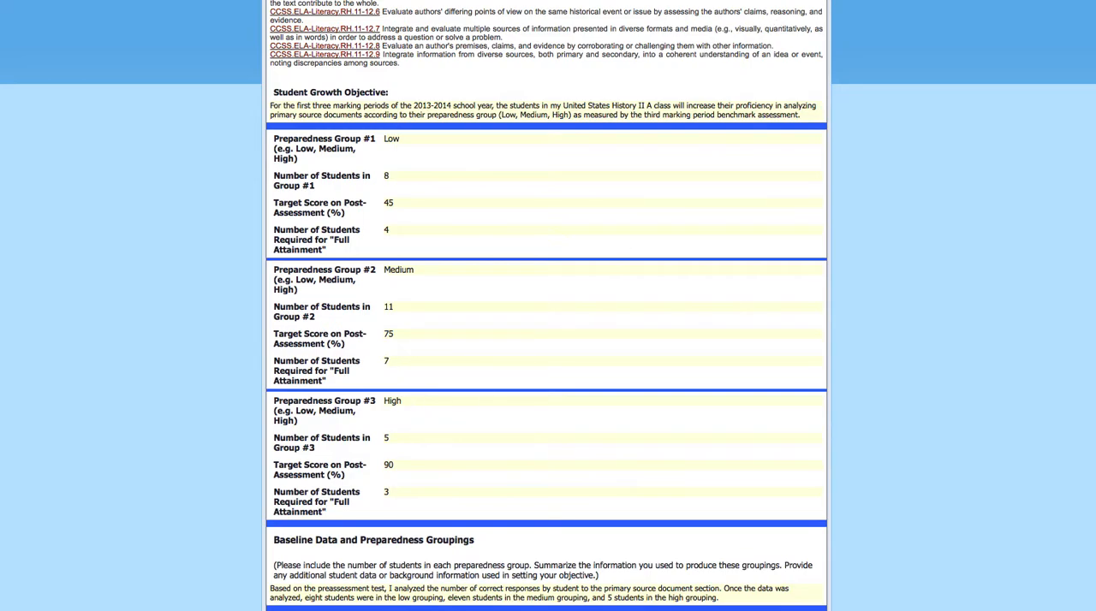
left_click(874, 0)
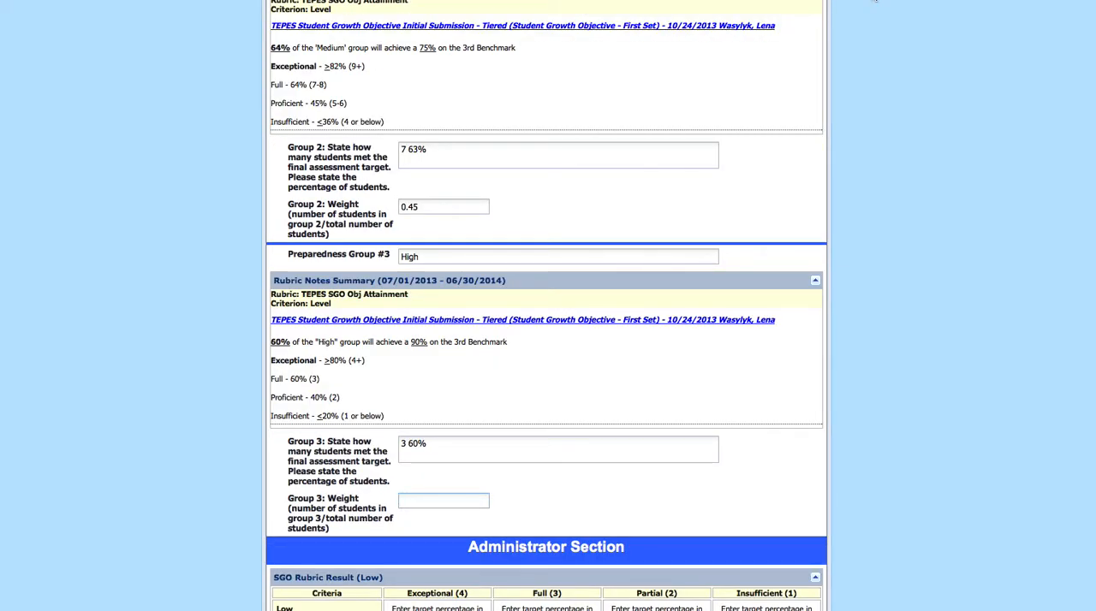
left_click(869, 606)
left_click(857, 478)
left_click(891, 523)
left_click(925, 477)
left_click(899, 546)
left_click(857, 524)
left_click(962, 563)
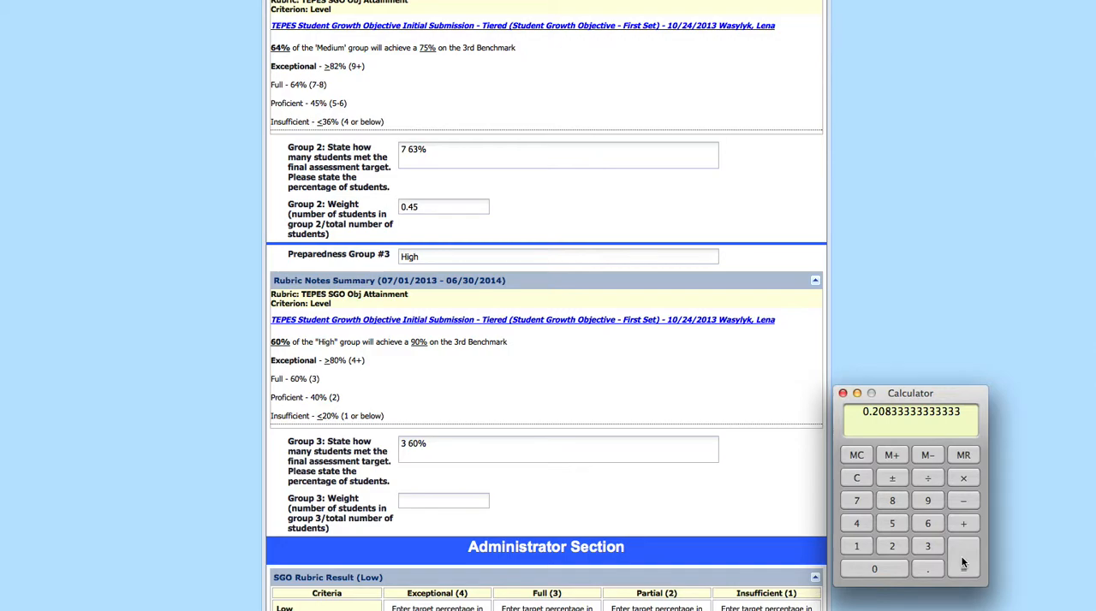
left_click(434, 502)
type(".")
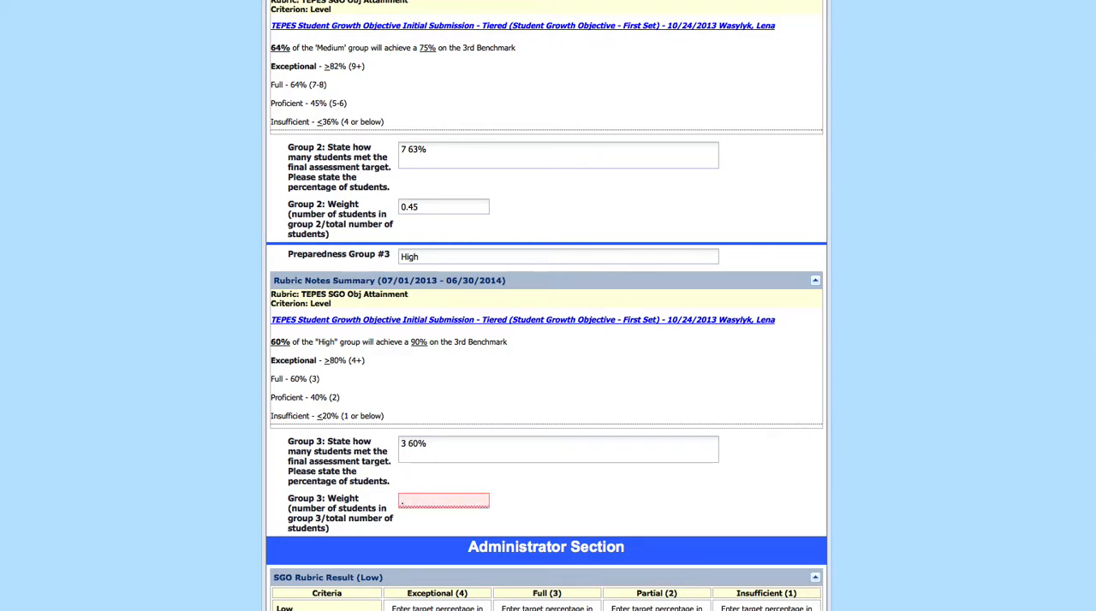
type("20")
left_click(582, 493)
Add the three group weights .33 + .45 + .20 in the Calculator to check their total
scroll(569, 501, "up", 5)
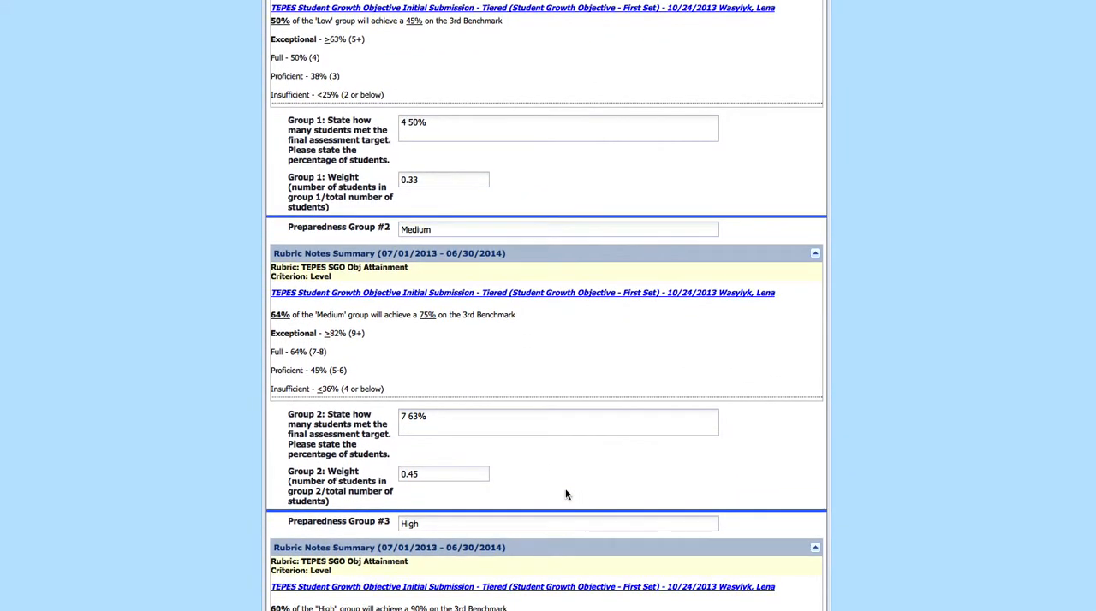
scroll(565, 488, "down", 1)
scroll(565, 488, "down", 1)
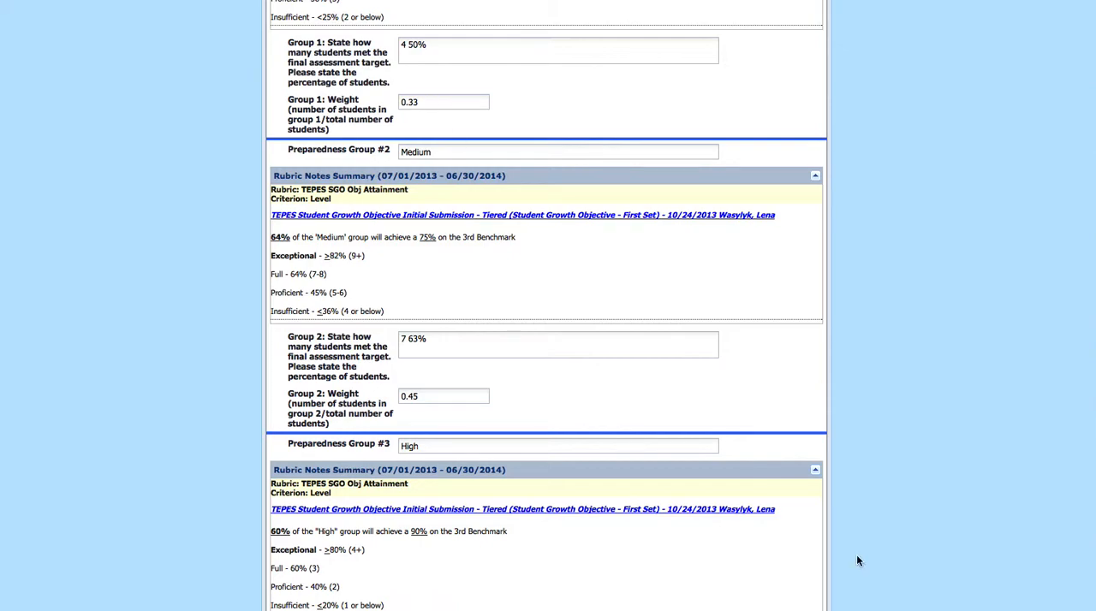
left_click(868, 606)
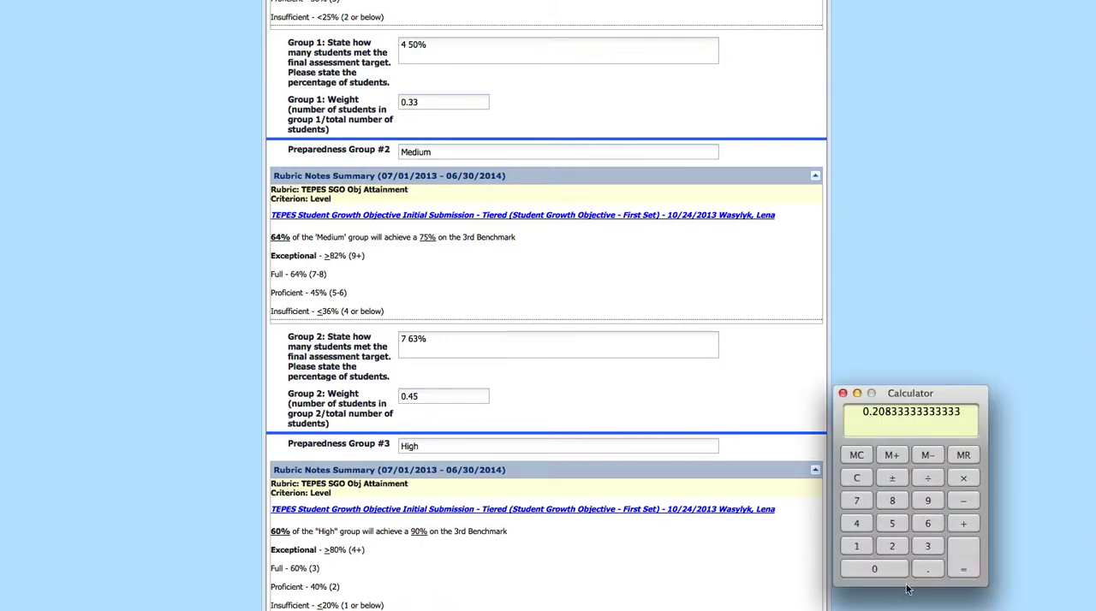
left_click(927, 569)
left_click(927, 548)
left_click(928, 547)
left_click(965, 522)
left_click(928, 567)
left_click(856, 524)
left_click(891, 524)
scroll(570, 499, "down", 3)
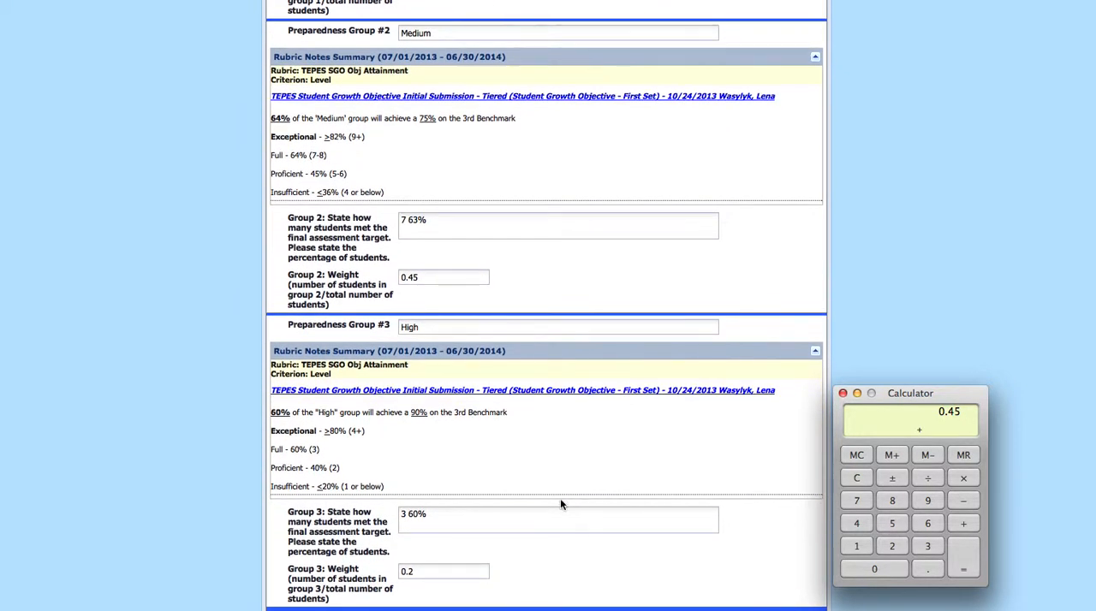
left_click(964, 523)
left_click(931, 569)
left_click(891, 546)
left_click(886, 569)
left_click(962, 567)
Recheck the Group #3 size, recalculate 5 ÷ 24 in the Calculator and set the Group 3 weight to 0.21
left_click(422, 573)
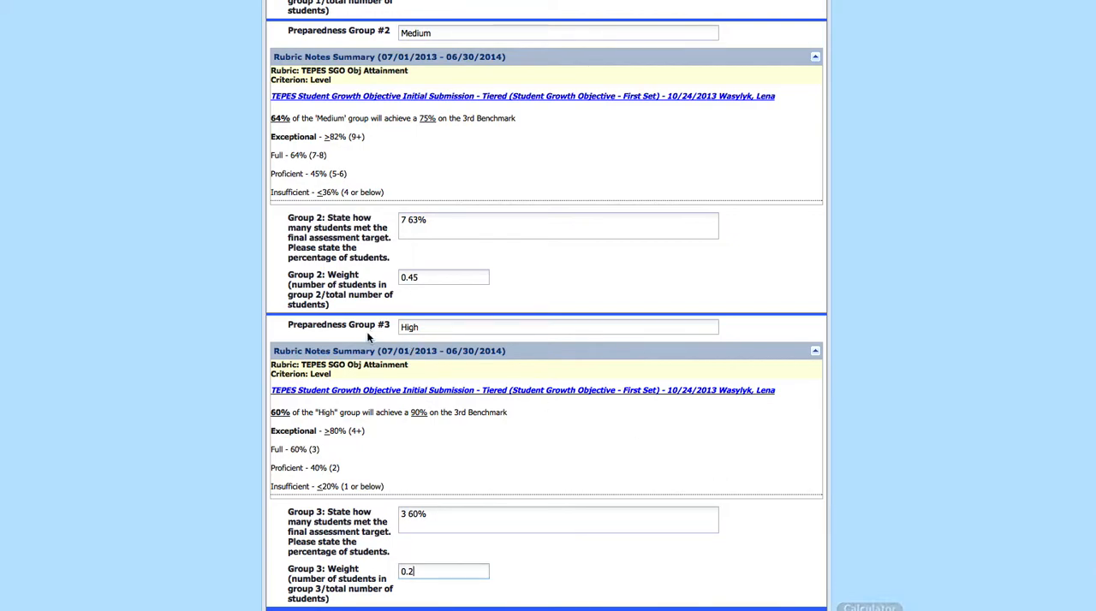
scroll(437, 101, "up", 10)
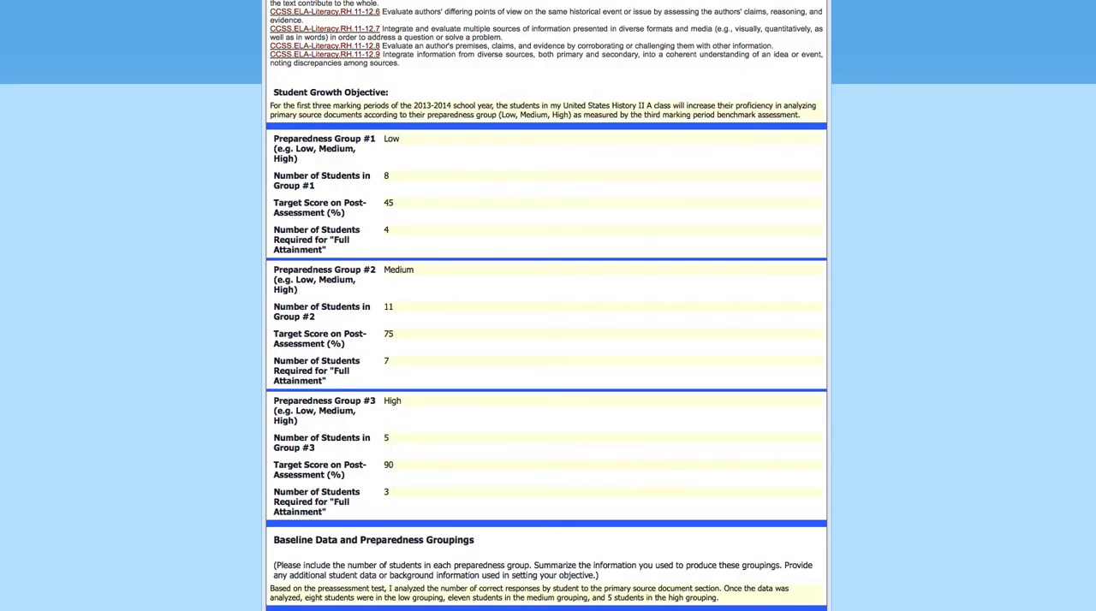
key("ctrl+Tab")
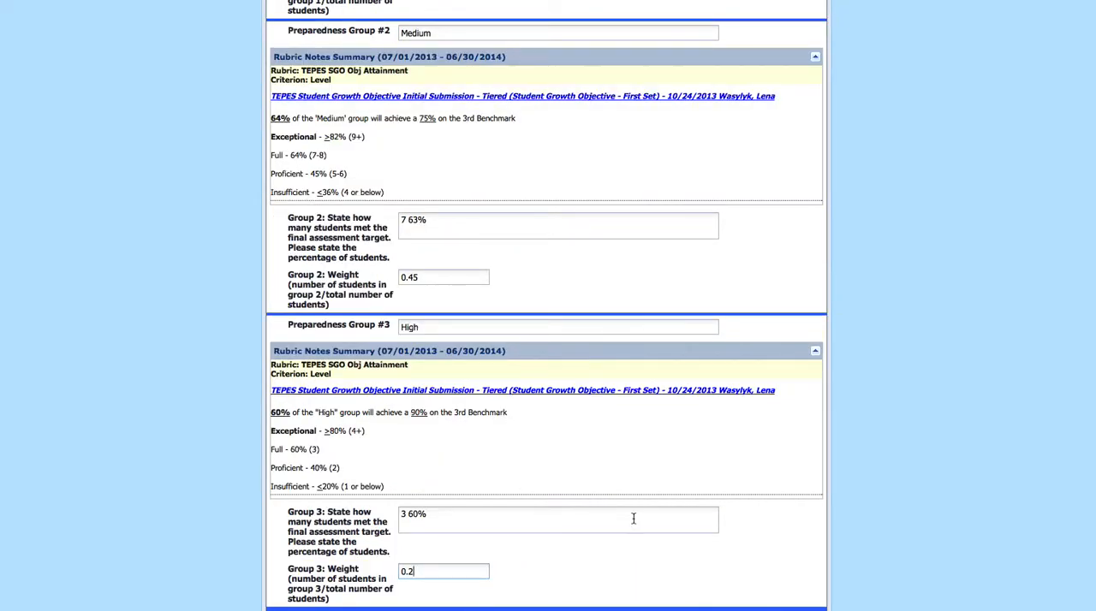
left_click(870, 610)
left_click(890, 524)
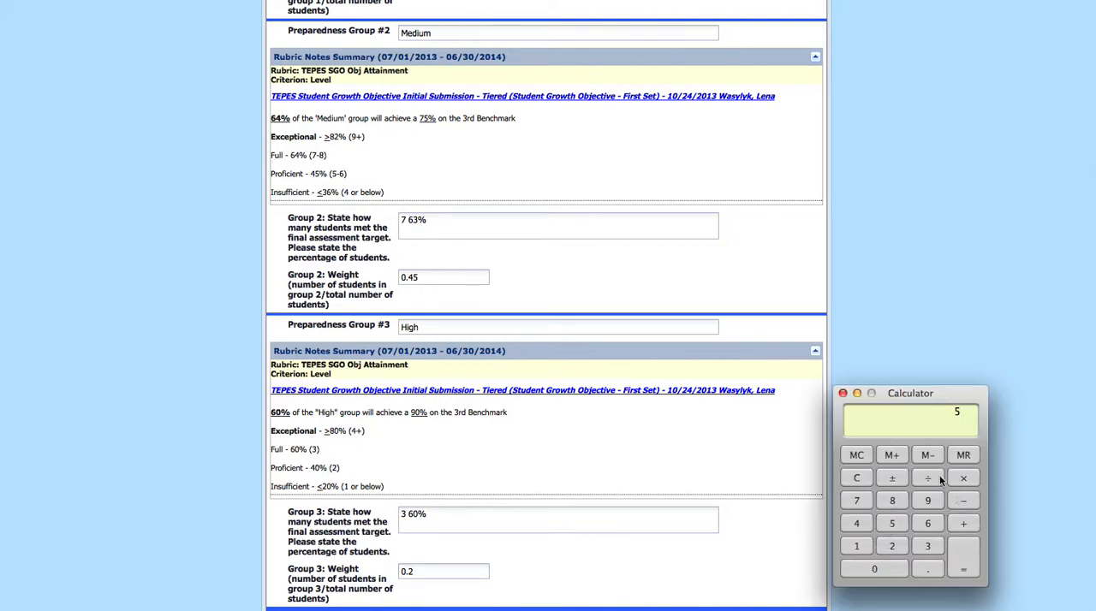
left_click(891, 546)
left_click(856, 524)
left_click(962, 556)
left_click(423, 571)
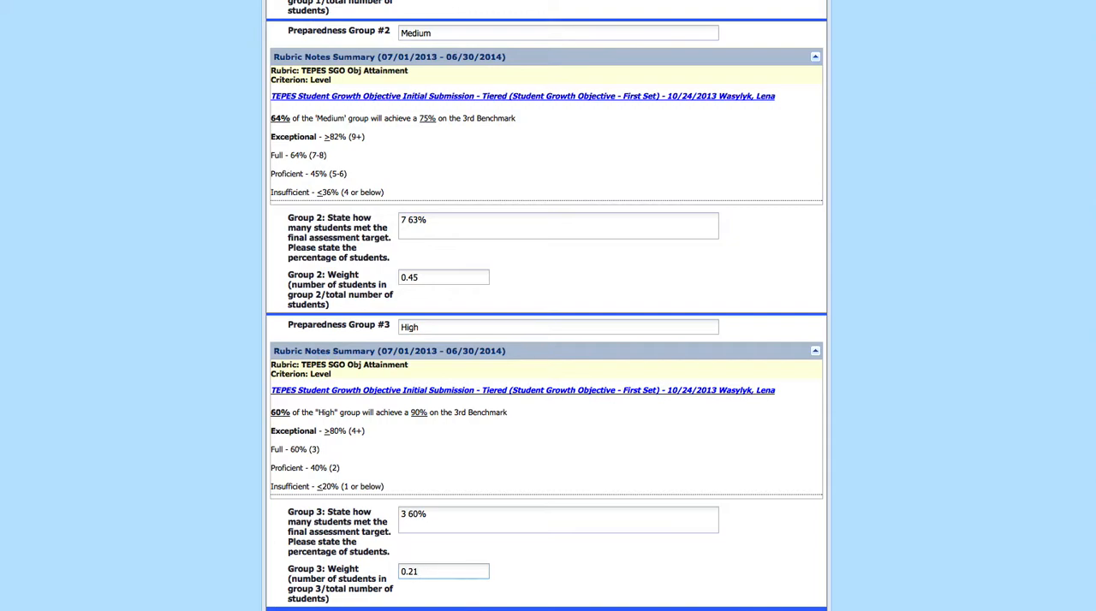
Move the Calculator window well clear of the form and return to the Group 1 and Group 2 weights
left_click(868, 609)
left_click_drag(931, 392, 1011, 192)
scroll(519, 227, "up", 2)
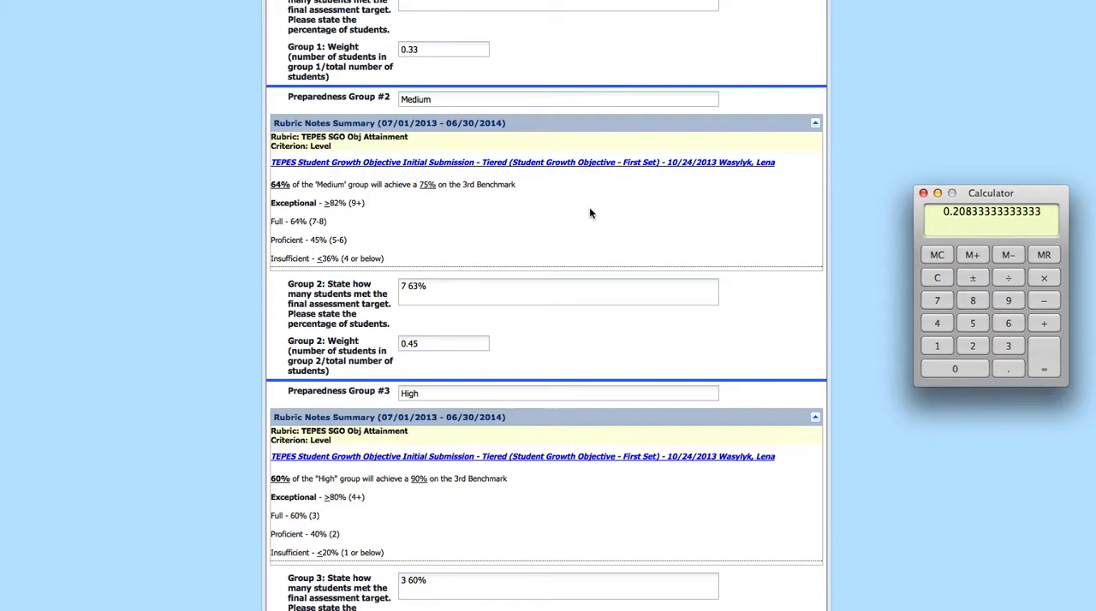
left_click_drag(1003, 194, 1049, 175)
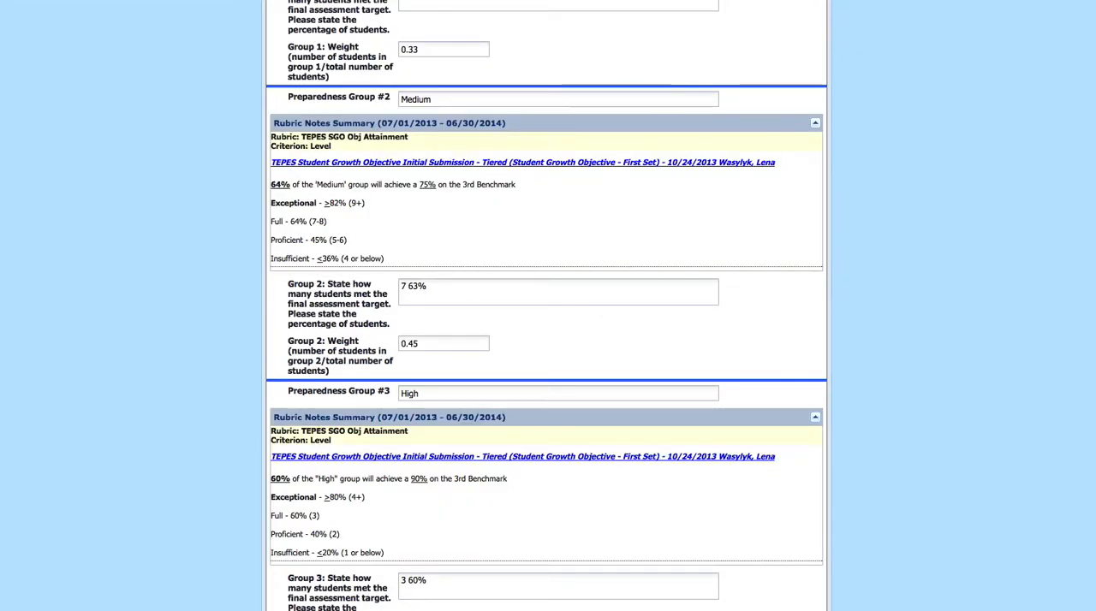
Calculate 11 ÷ 24 in the Calculator and set the Group 2 weight to 0.46
left_click_drag(1095, 188, 1015, 183)
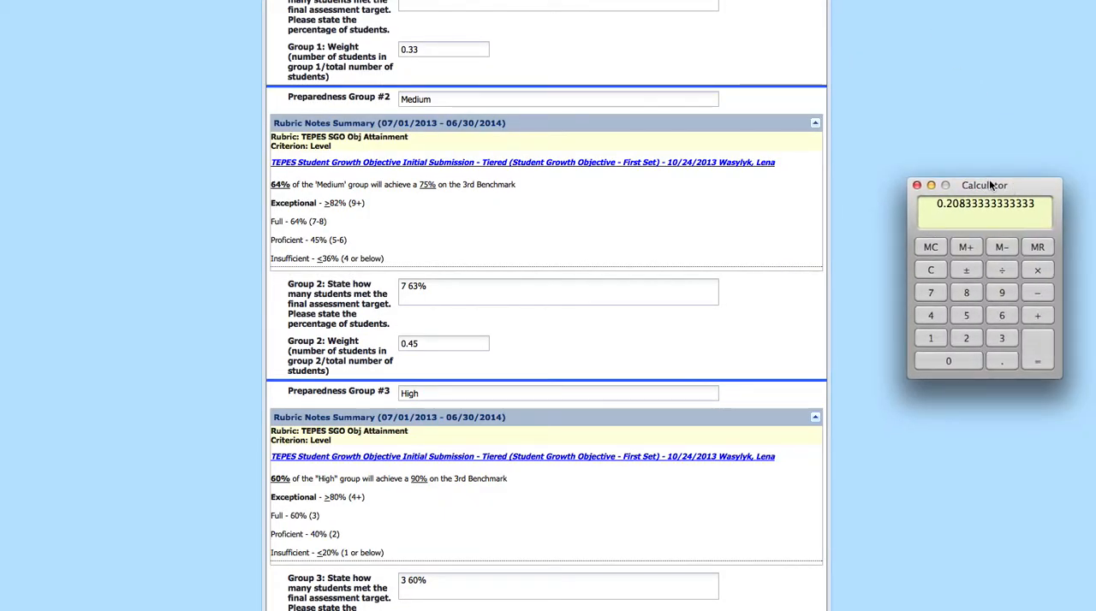
double_click(929, 340)
left_click(1004, 271)
left_click(967, 339)
left_click(932, 315)
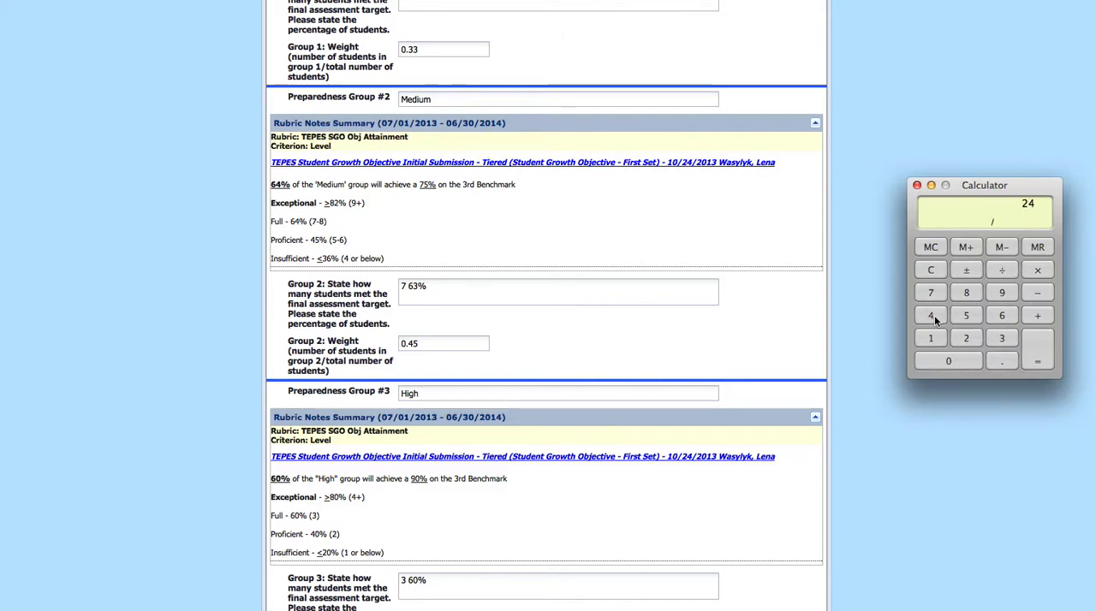
left_click(1039, 351)
left_click(431, 343)
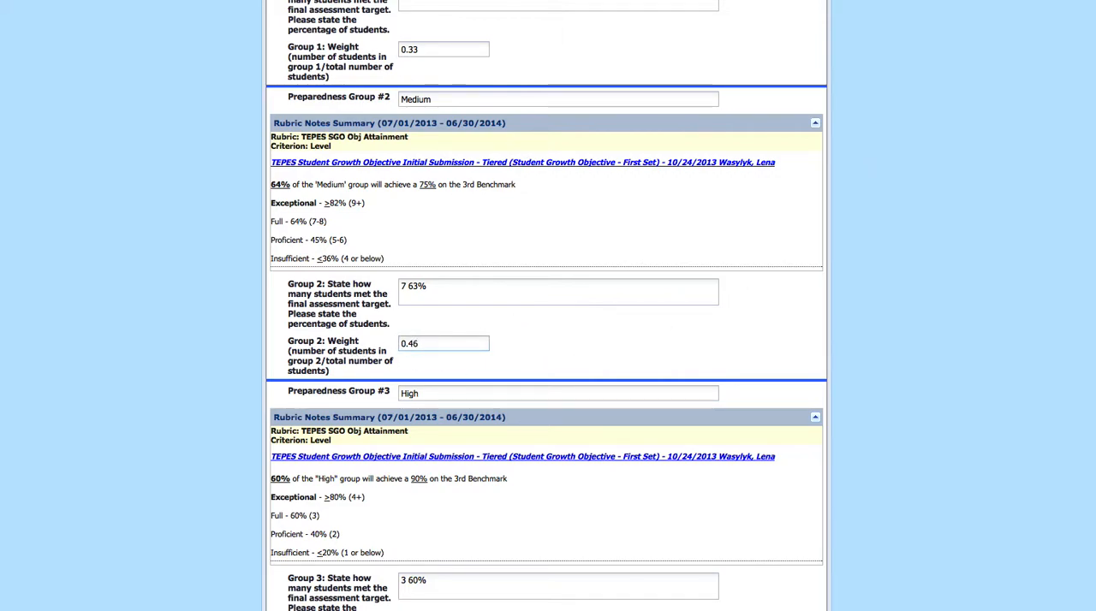
scroll(447, 106, "up", 1)
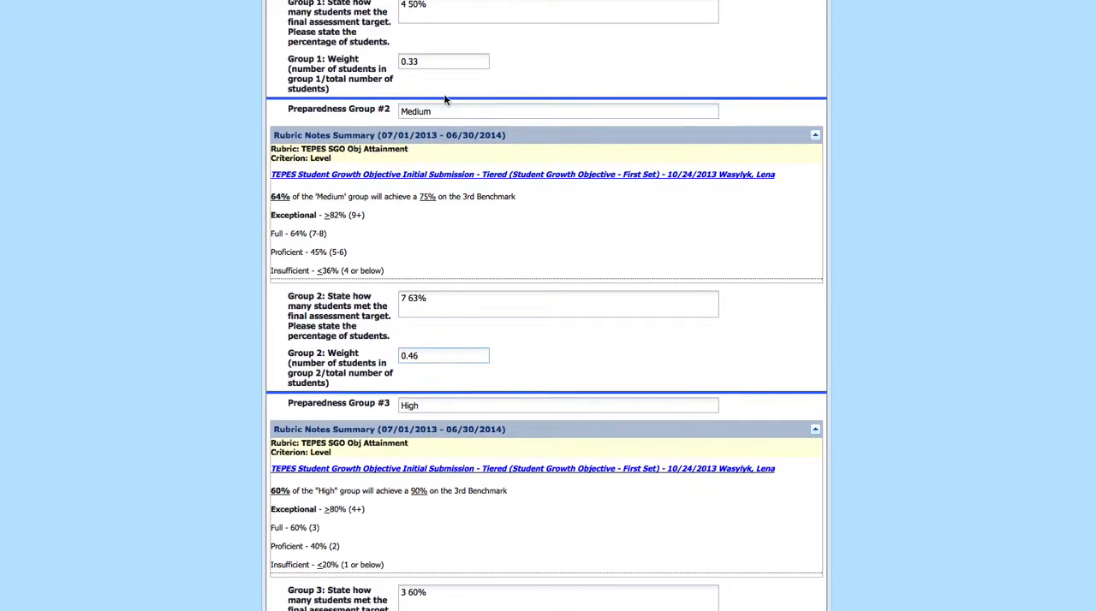
scroll(499, 277, "down", 1)
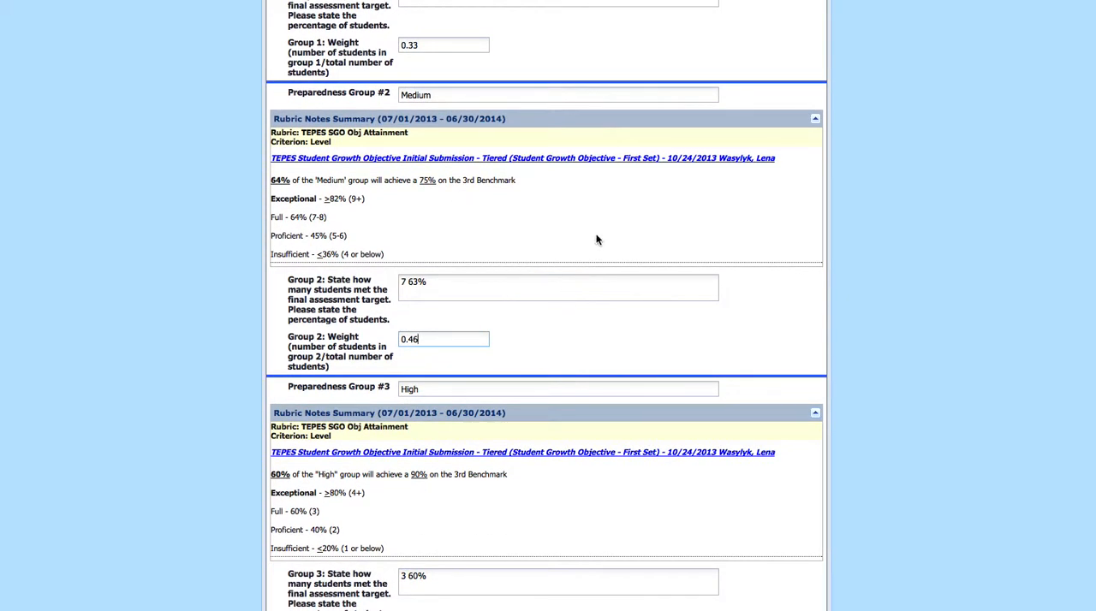
Add the three group weights .33 + .46 + .21 in the Calculator to check their total, then move the Calculator clear of the form
left_click(870, 609)
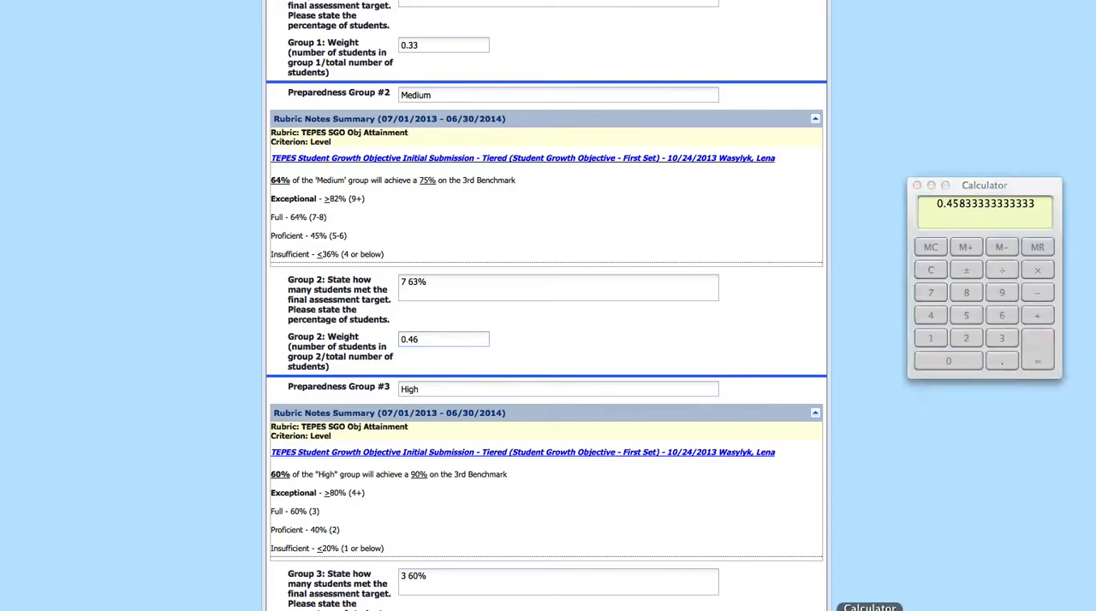
left_click(931, 271)
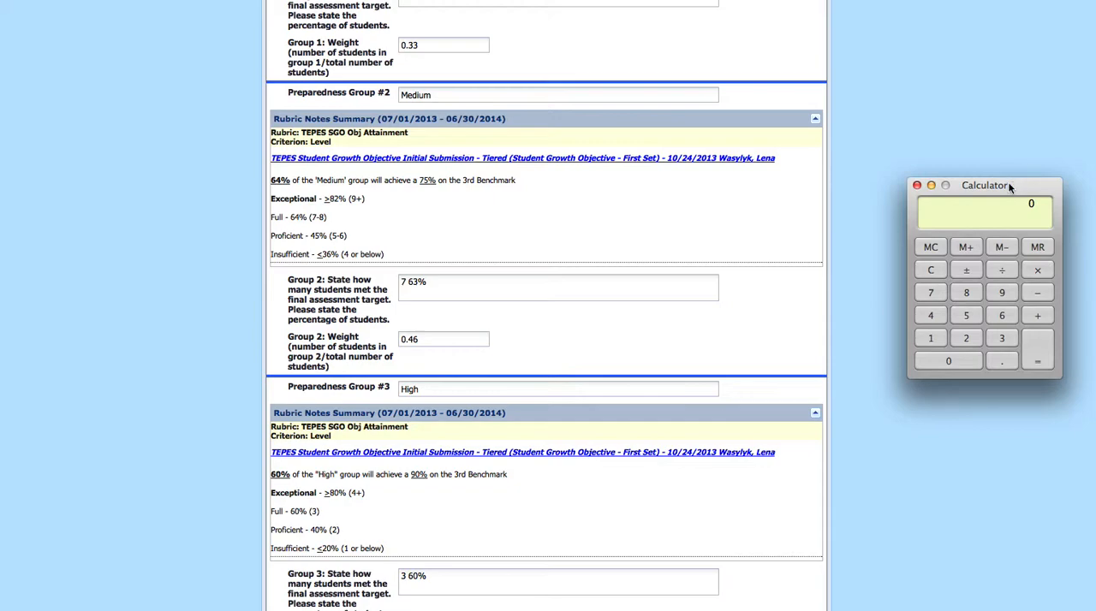
left_click_drag(1013, 181, 960, 157)
scroll(736, 228, "up", 3)
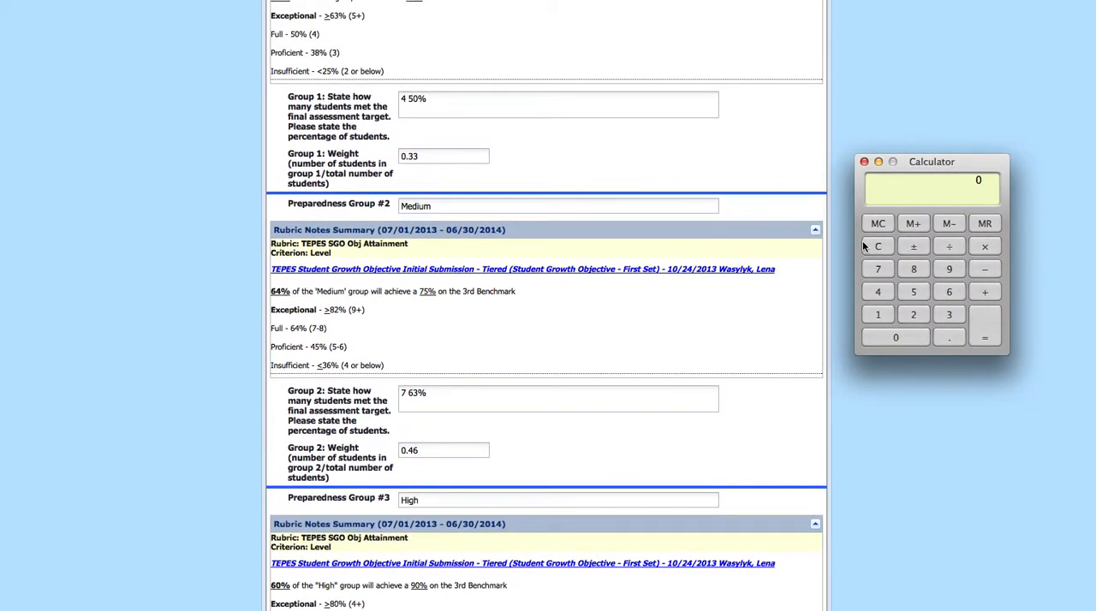
left_click(946, 316)
left_click(946, 316)
left_click(986, 291)
left_click(948, 335)
left_click(887, 298)
left_click(948, 292)
scroll(710, 414, "down", 5)
left_click(955, 341)
left_click(913, 315)
left_click(878, 315)
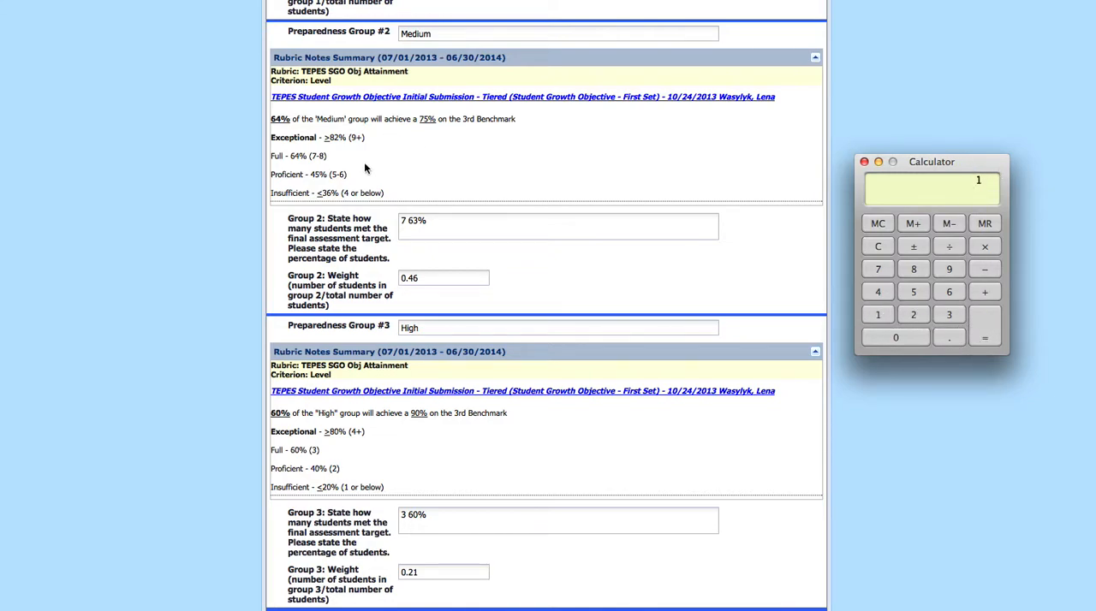
left_click_drag(931, 164, 1095, 154)
Review the results, percentages and weights entered for the Low, Medium and High groups in the Teacher Section
scroll(454, 189, "up", 3)
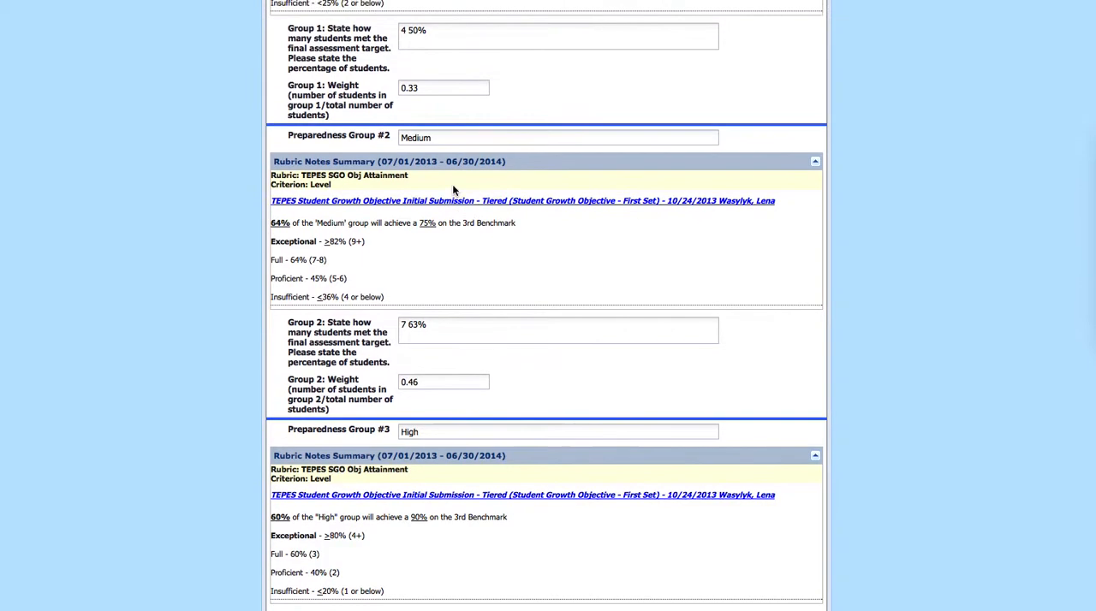
scroll(454, 185, "down", 3)
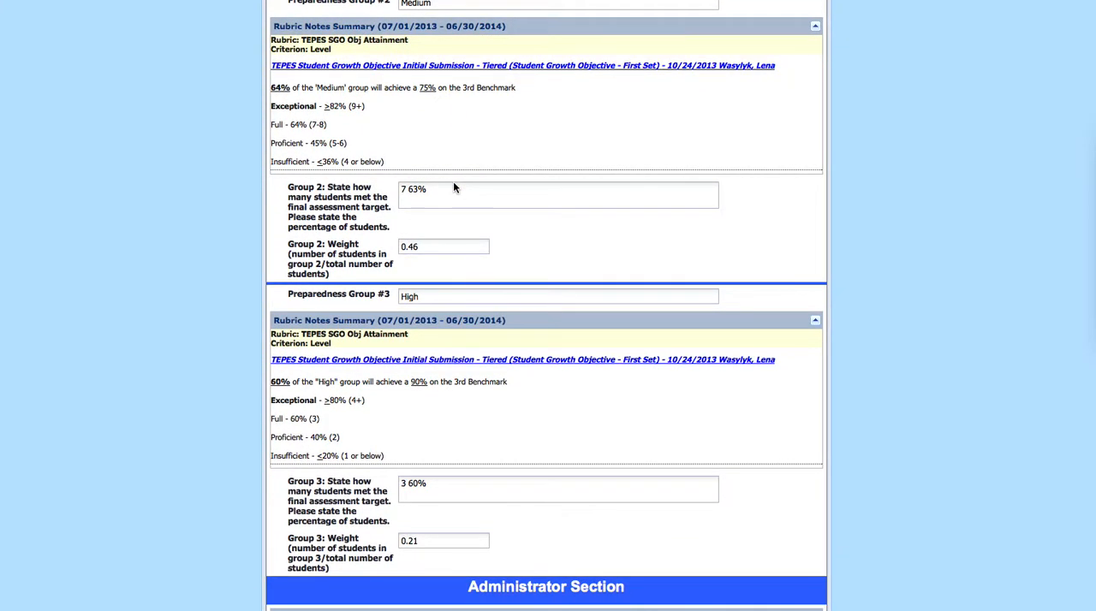
scroll(454, 184, "up", 6)
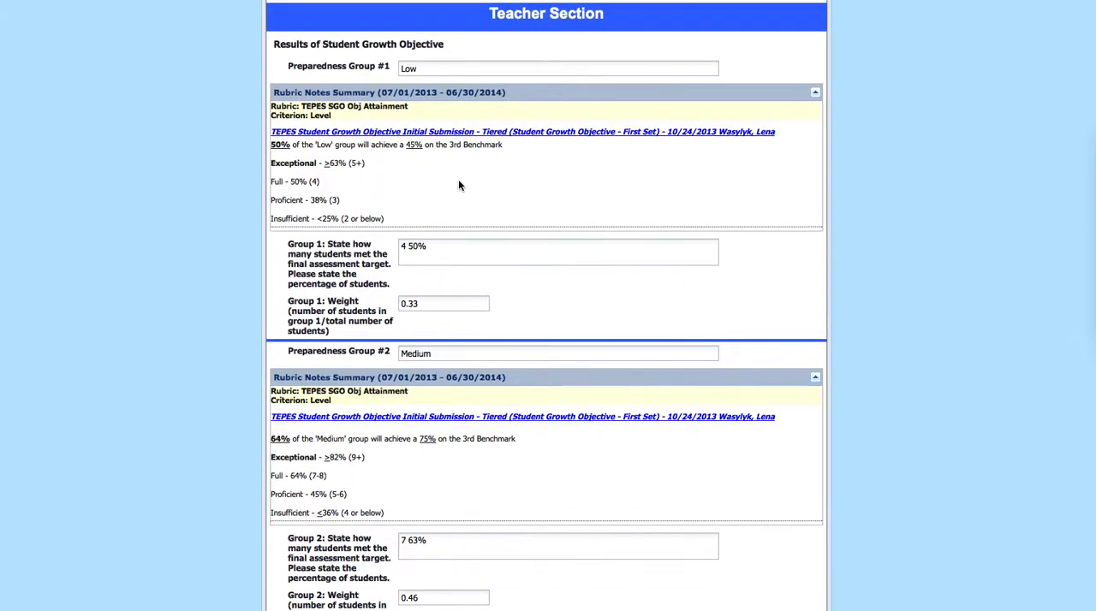
scroll(467, 181, "down", 1)
scroll(467, 180, "up", 1)
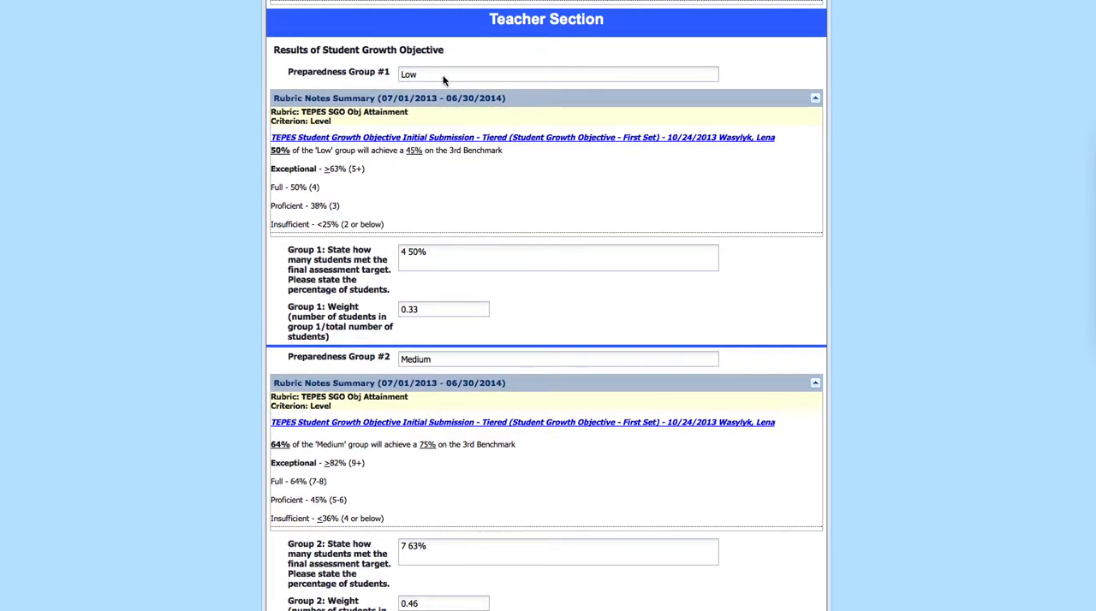
scroll(419, 242, "down", 5)
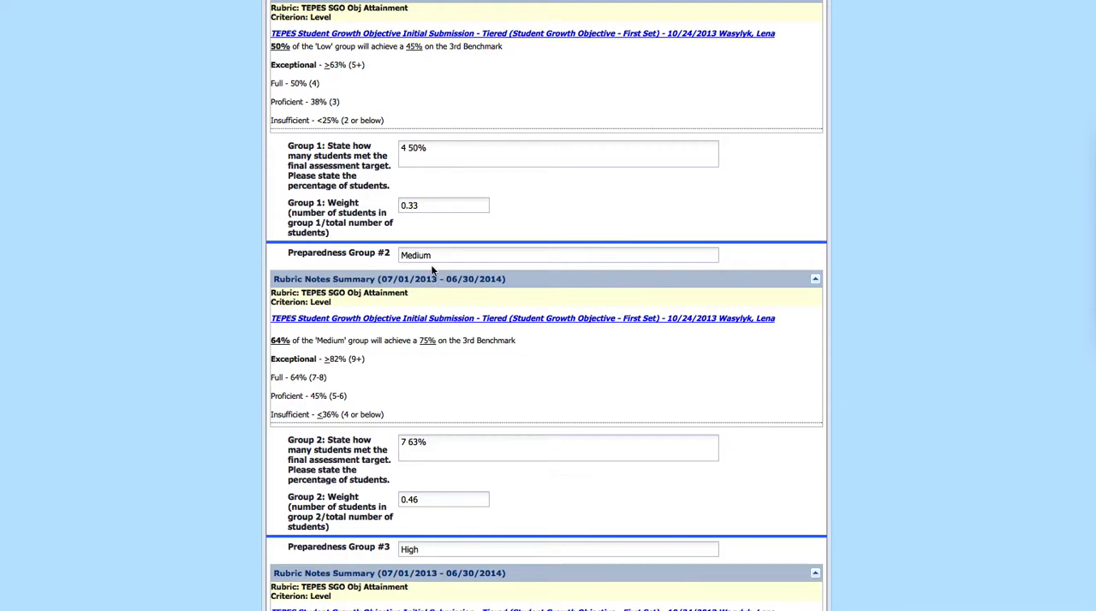
scroll(414, 374, "up", 3)
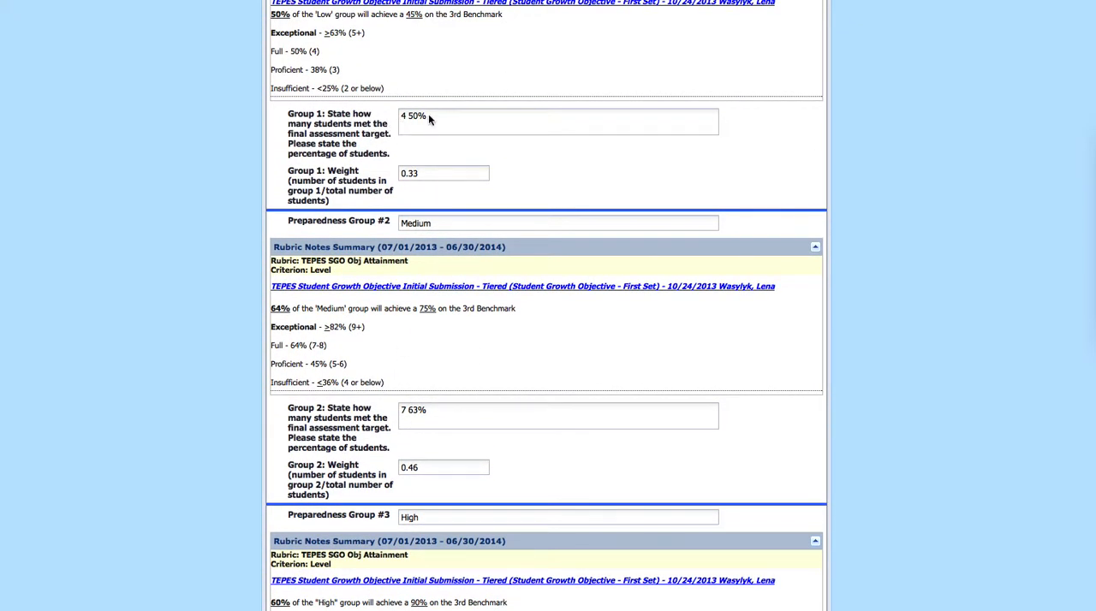
scroll(331, 351, "down", 2)
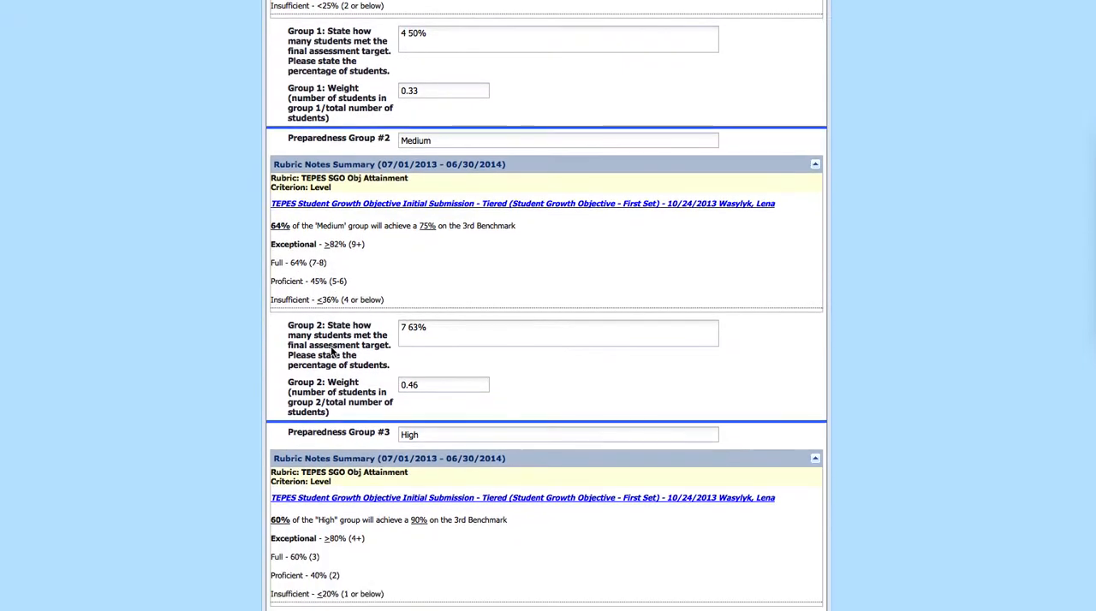
scroll(422, 342, "down", 2)
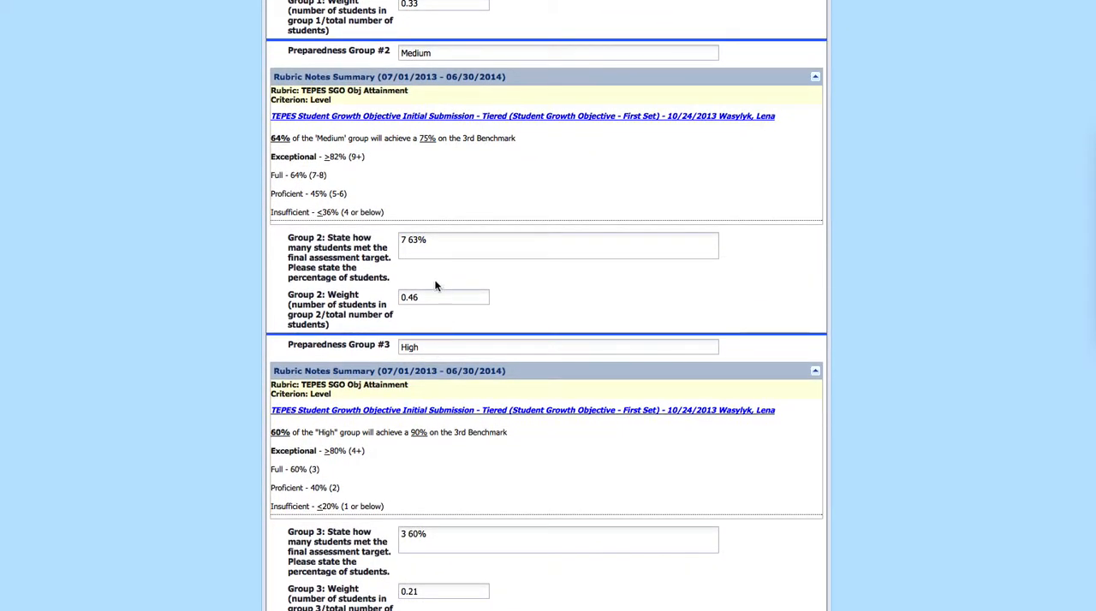
scroll(368, 308, "down", 2)
scroll(356, 331, "down", 5)
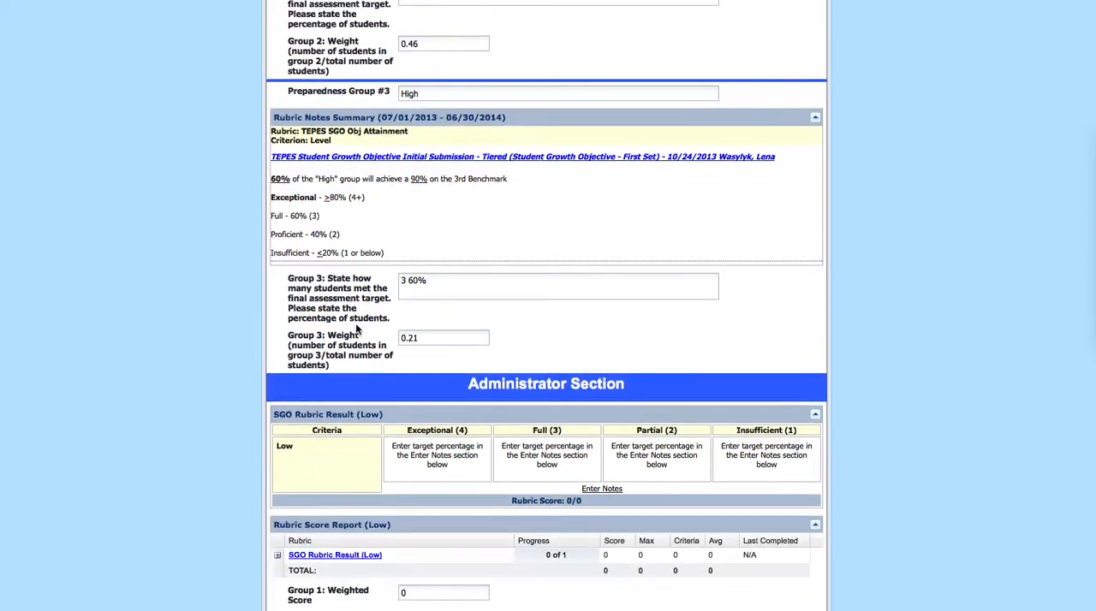
Save the form and notify the chosen administrator with a message saying the work is finished
scroll(353, 325, "down", 11)
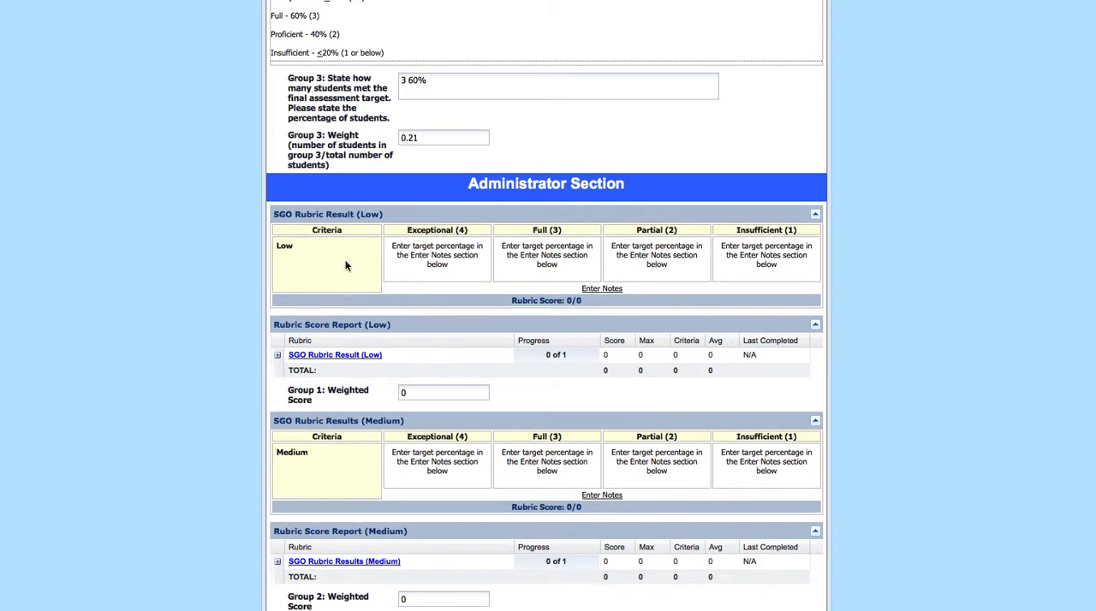
scroll(244, 310, "down", 1)
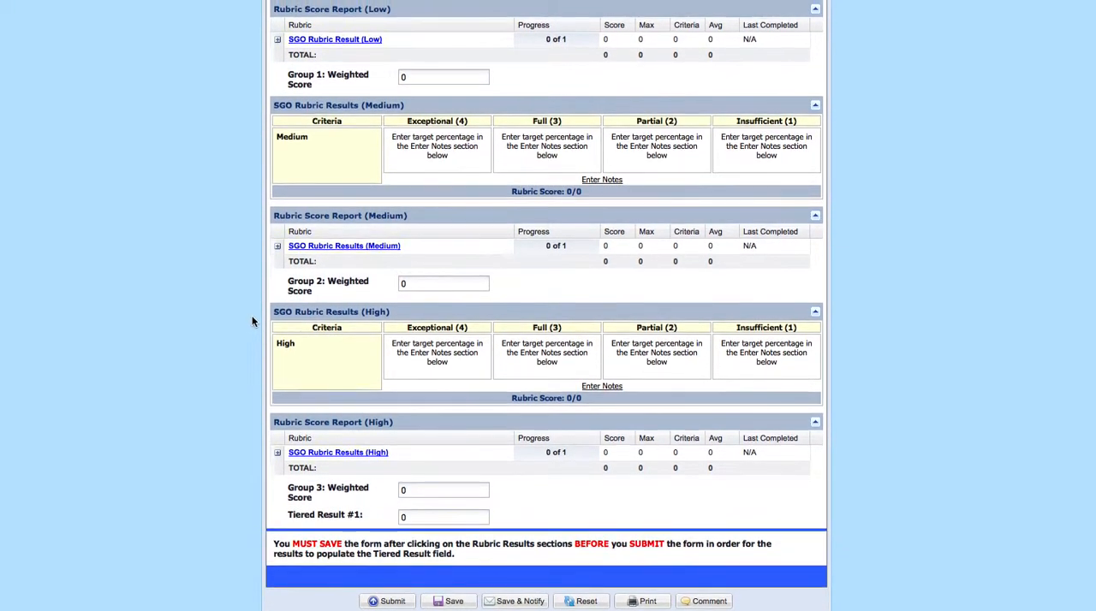
left_click(524, 601)
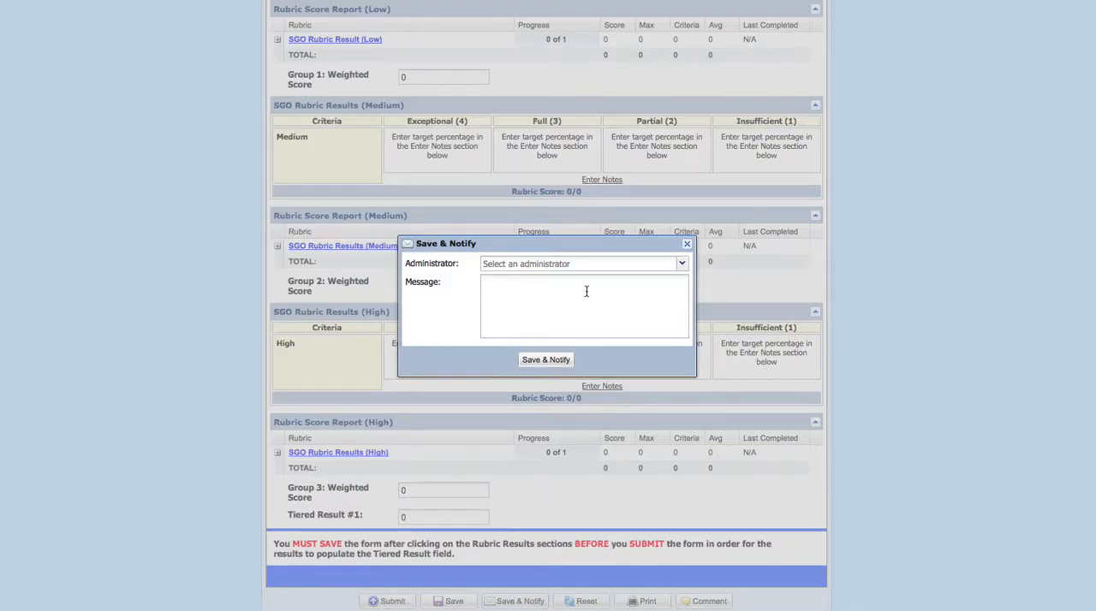
left_click(682, 264)
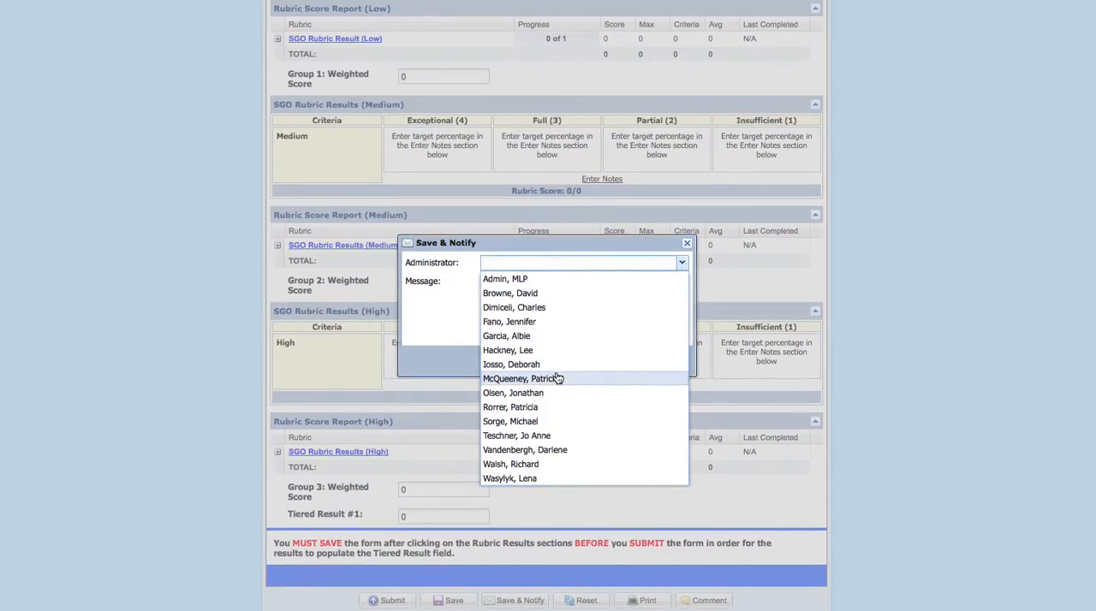
left_click(510, 393)
left_click(539, 282)
type("Jon, I'")
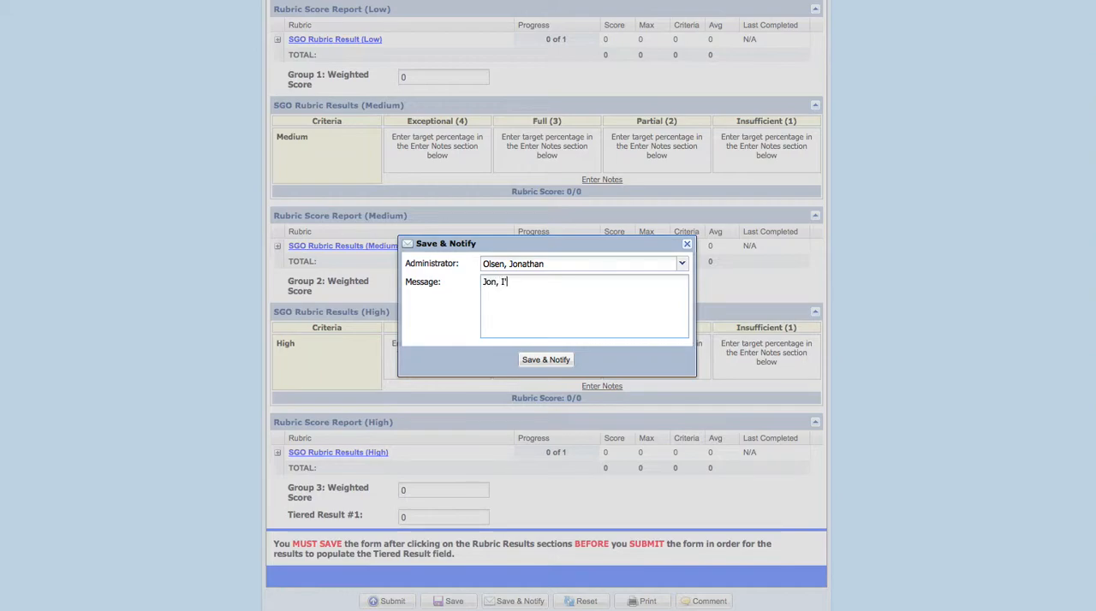
type("m finished.")
left_click(543, 361)
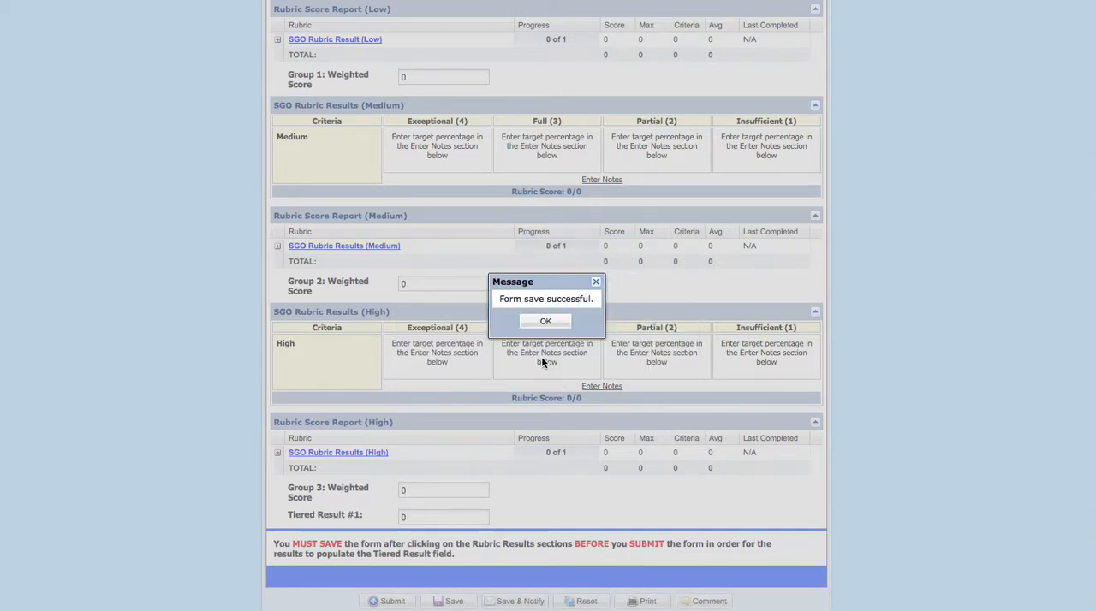
left_click(545, 321)
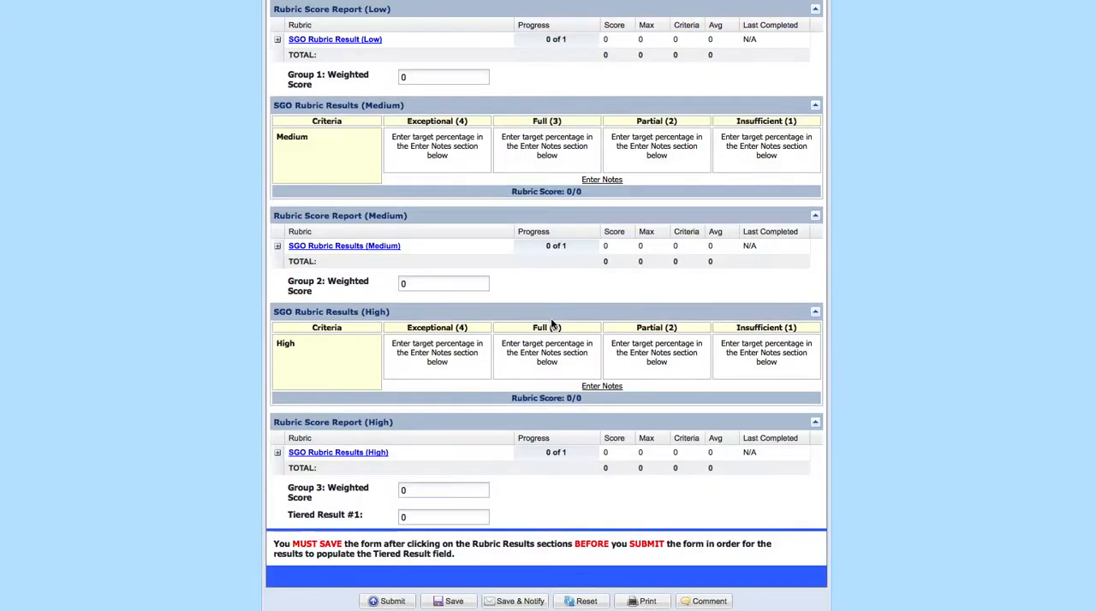
Check the Teacher Section results and rate the Low group Full (3) in the Administrator Section's SGO rubric
scroll(903, 321, "up", 5)
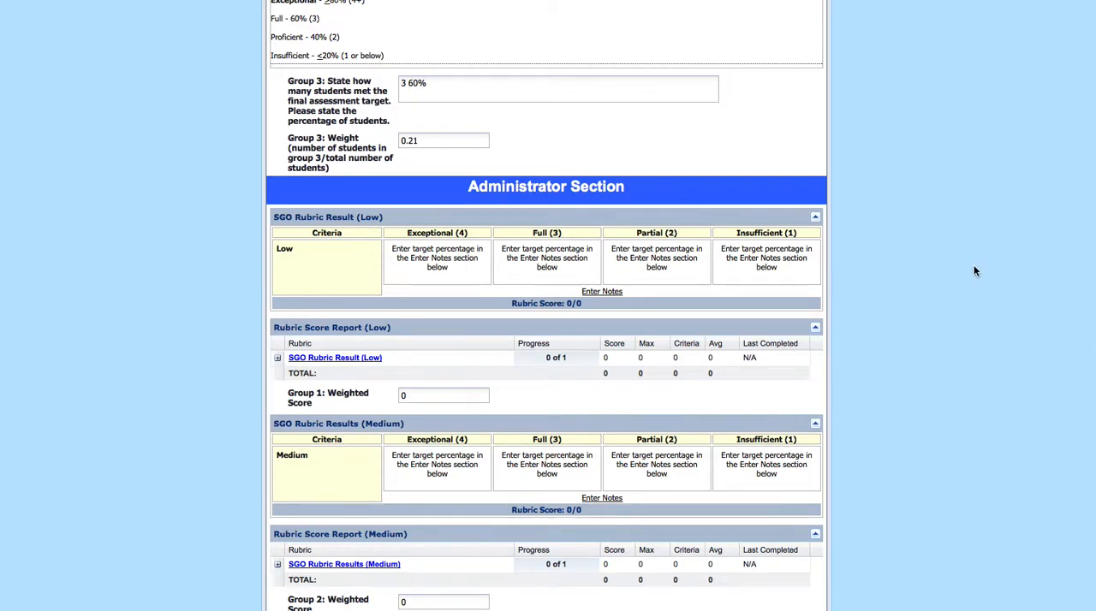
scroll(973, 271, "up", 3)
scroll(960, 268, "up", 3)
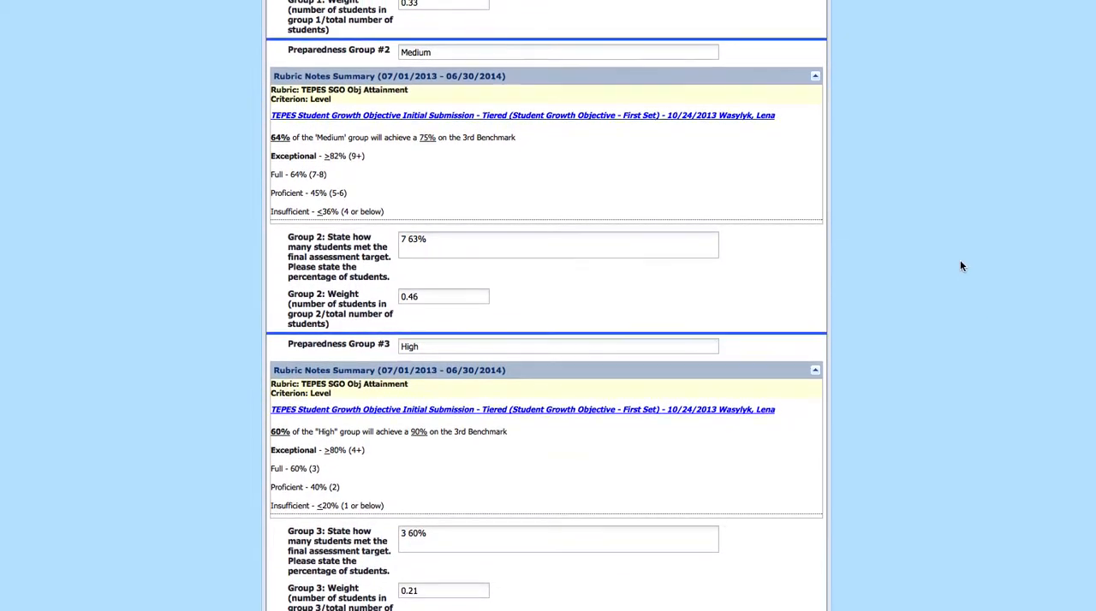
scroll(951, 266, "down", 5)
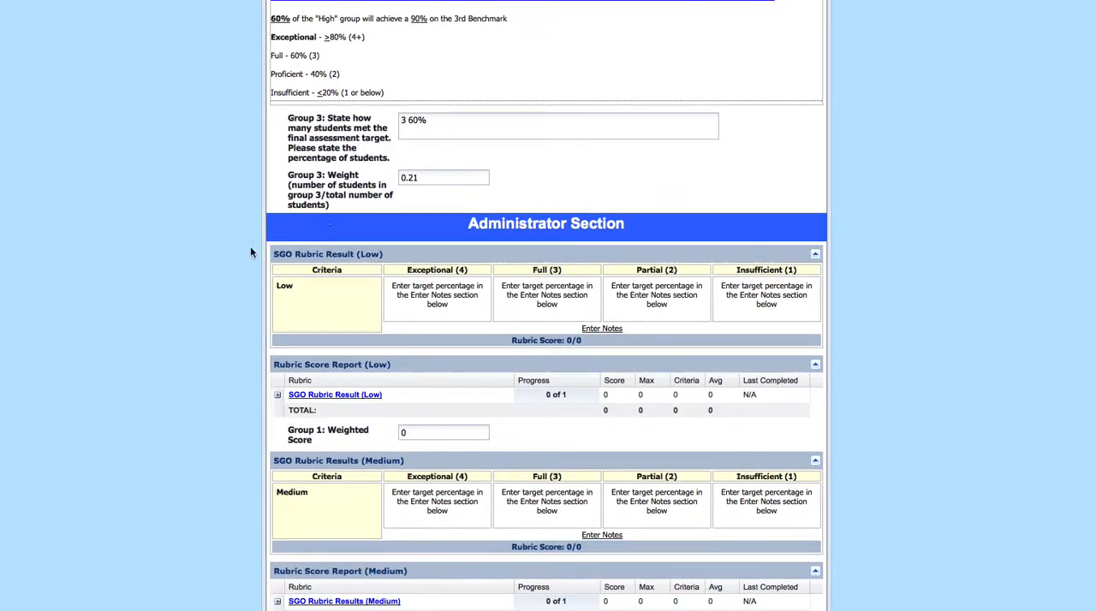
scroll(712, 261, "up", 10)
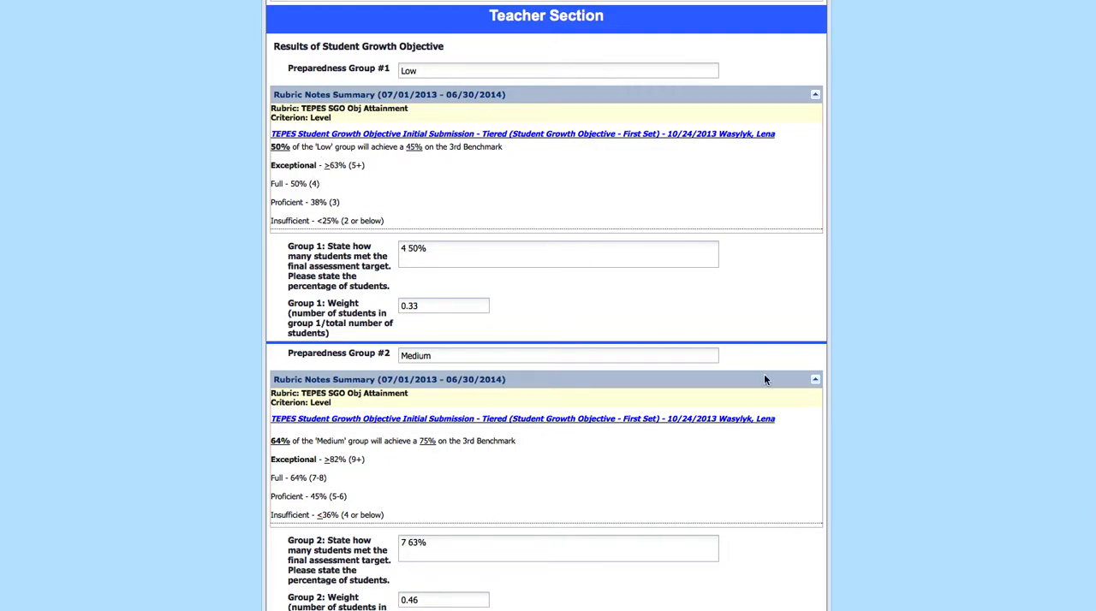
scroll(726, 372, "down", 7)
scroll(718, 366, "down", 2)
left_click(521, 390)
Rate the Medium and High groups Full (3) in their SGO rubrics and check the weighted scores and Tiered Result #1
scroll(871, 449, "down", 1)
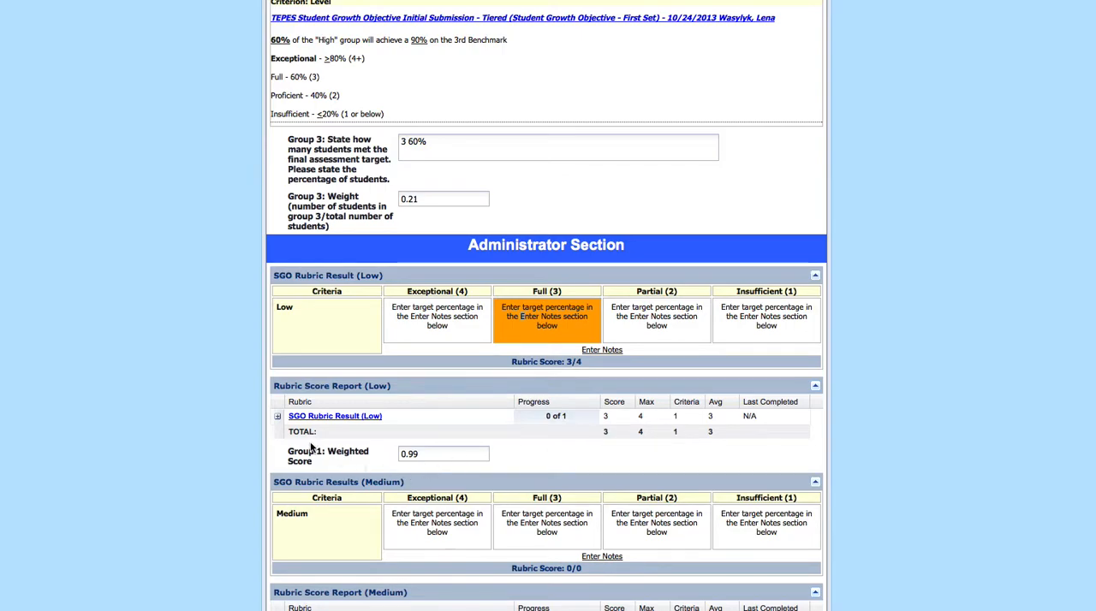
scroll(298, 412, "down", 1)
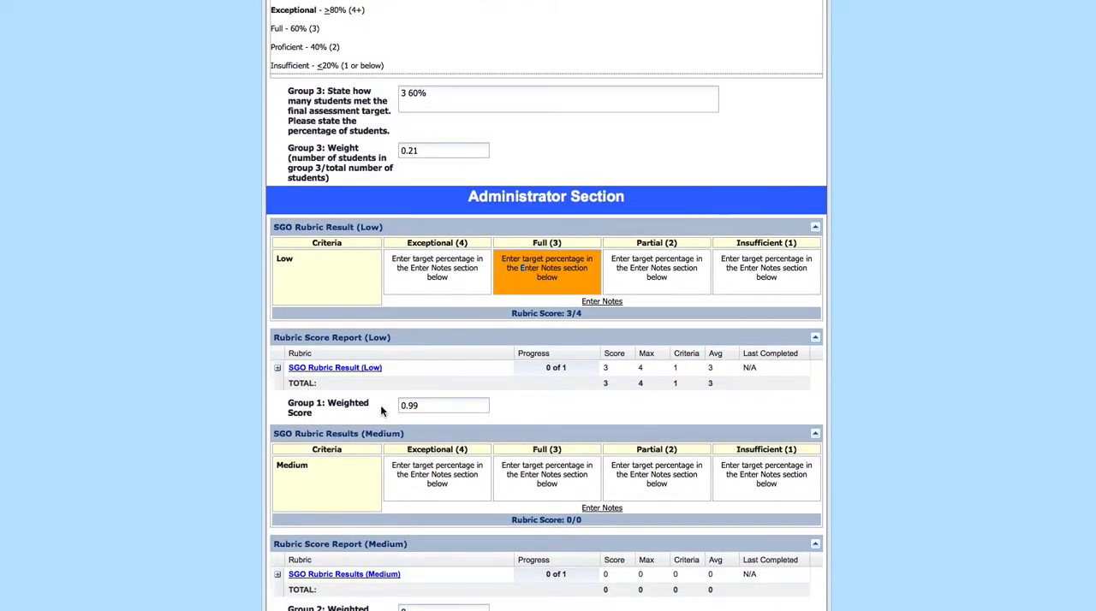
scroll(365, 408, "down", 2)
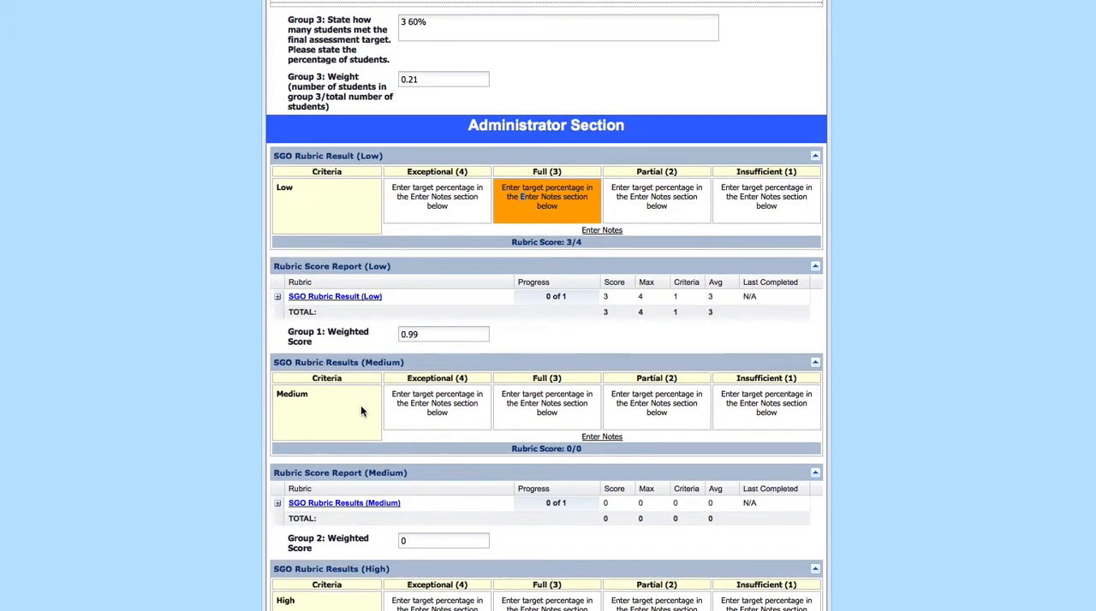
left_click(543, 413)
scroll(193, 396, "down", 3)
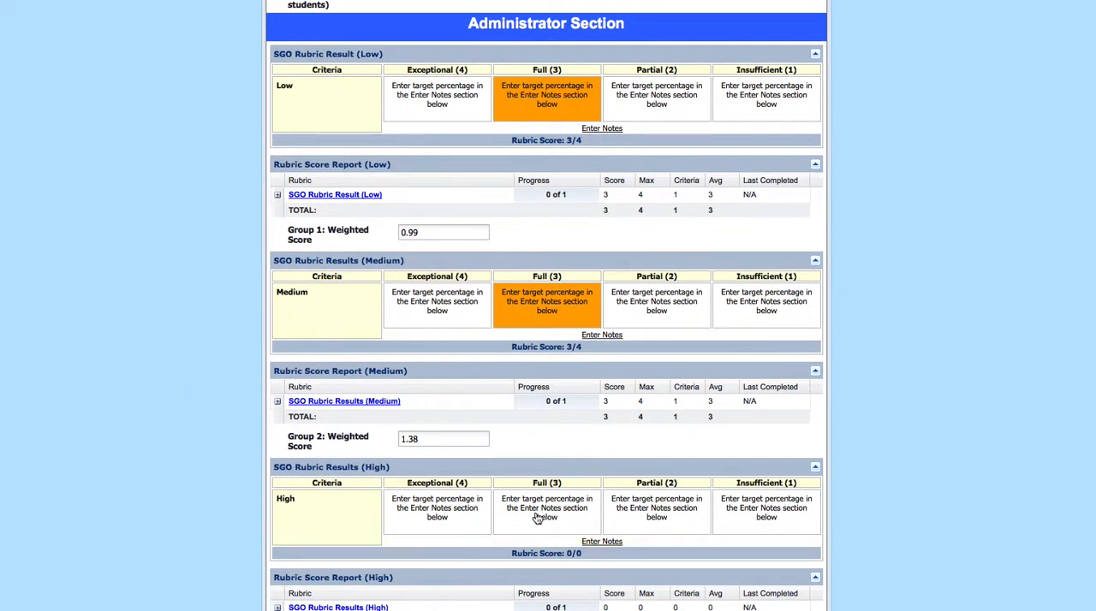
left_click(537, 518)
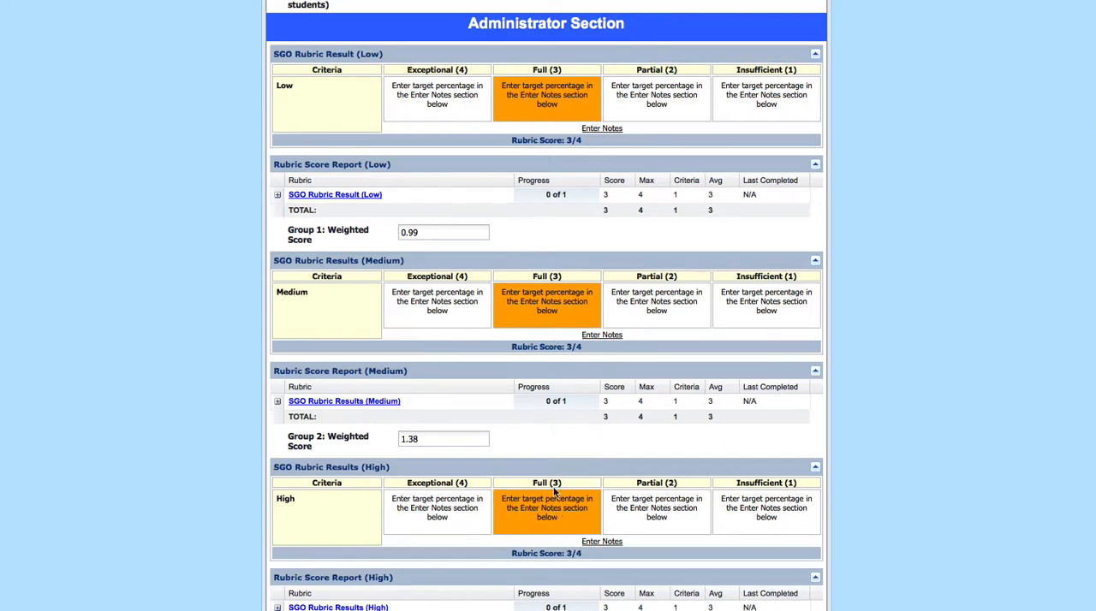
scroll(248, 485, "down", 5)
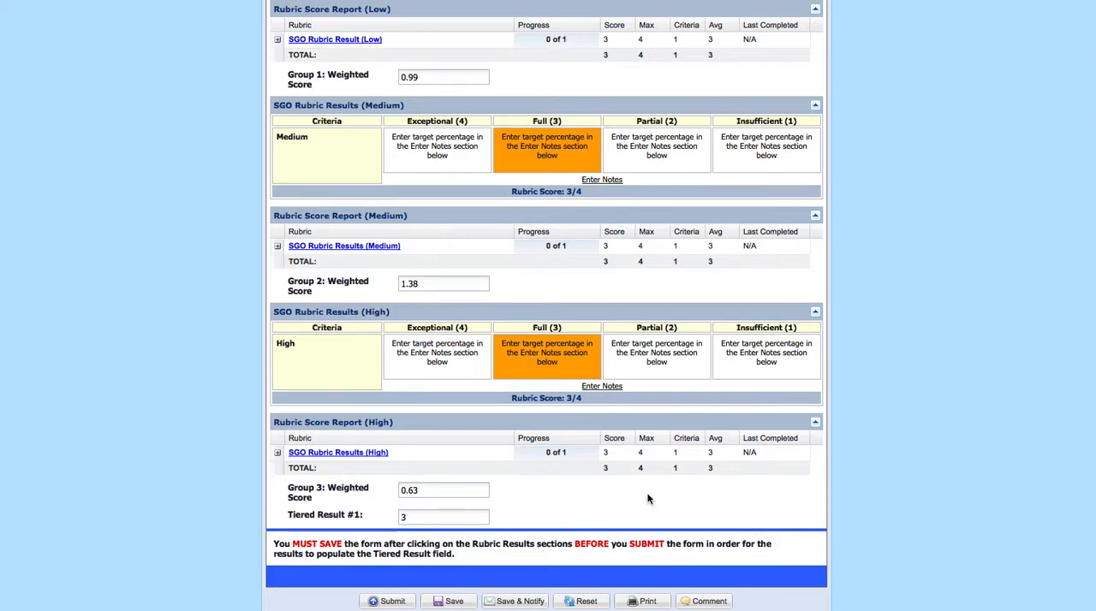
scroll(601, 391, "up", 3)
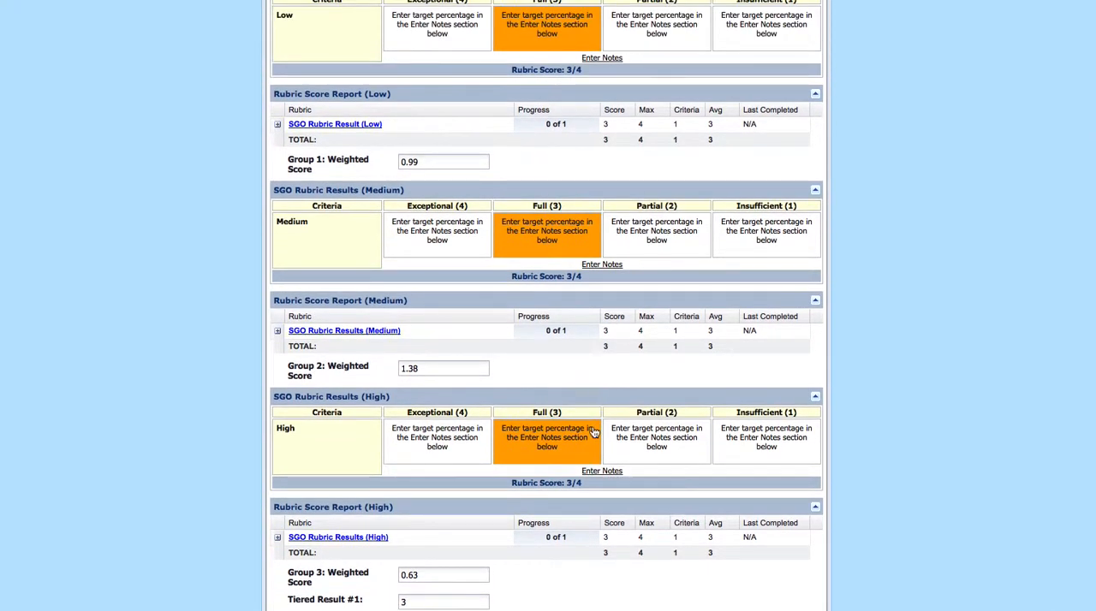
Try a Partial (2) rating for the Low group, check its effect on Tiered Result #1, and restore Full (3)
scroll(595, 432, "up", 1)
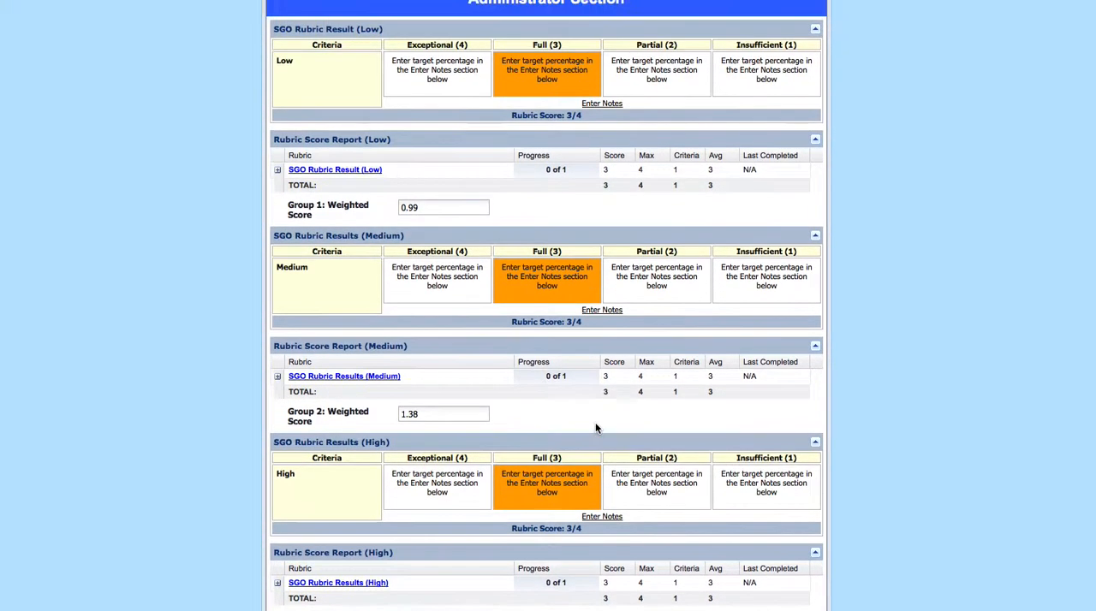
left_click(644, 83)
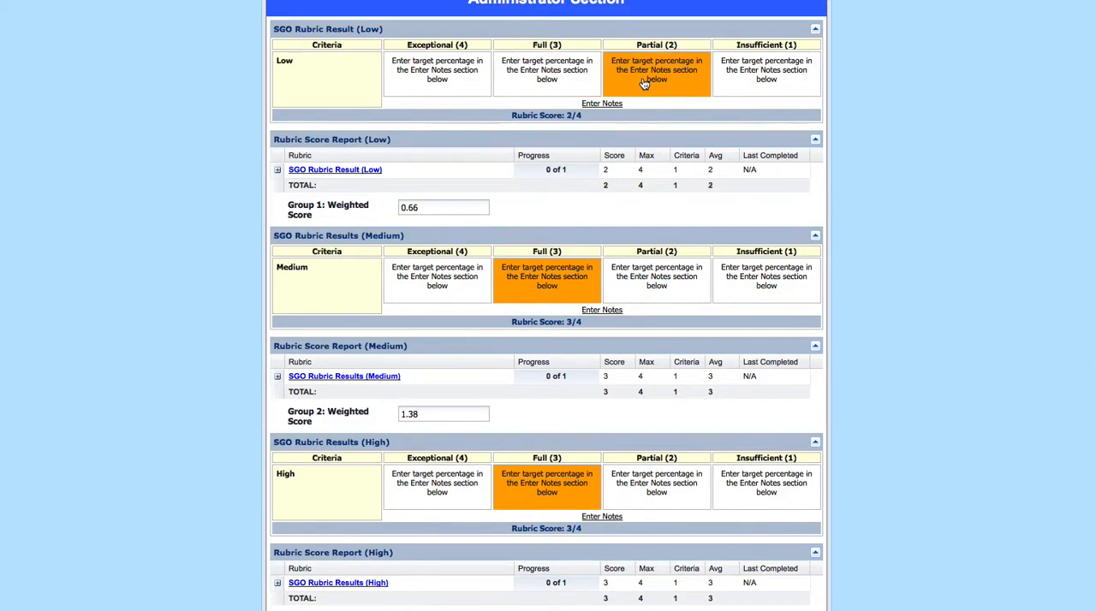
scroll(596, 202, "down", 3)
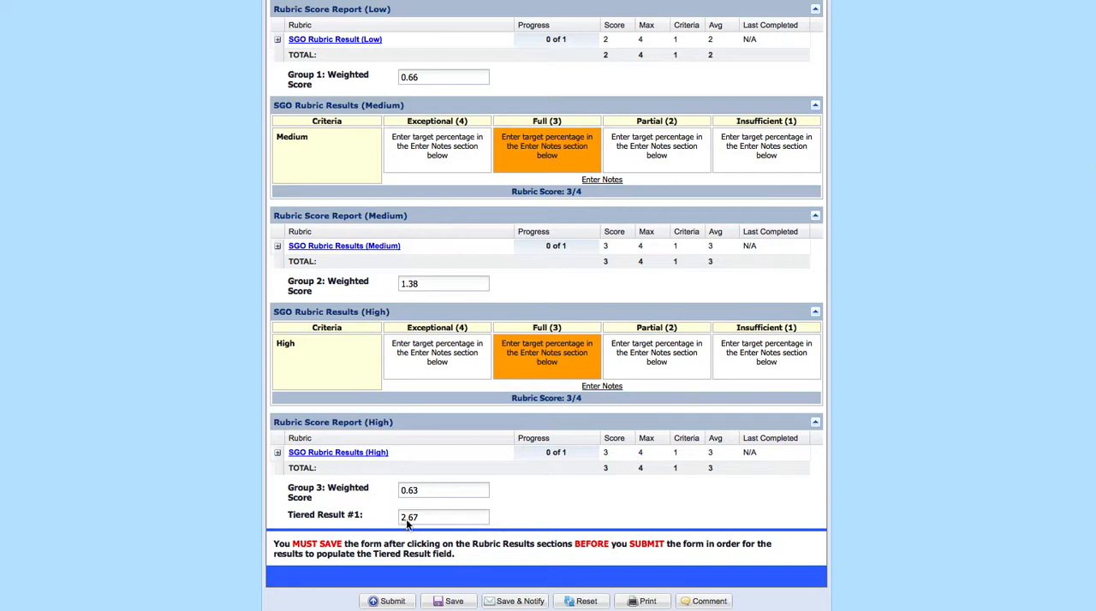
scroll(467, 457, "up", 2)
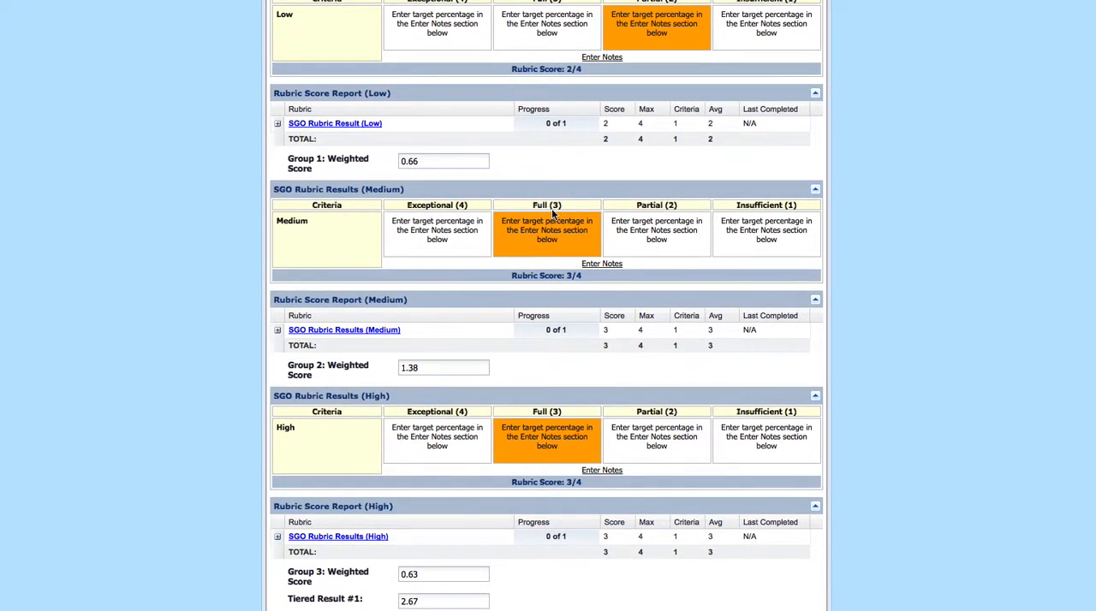
left_click(543, 29)
scroll(375, 326, "down", 2)
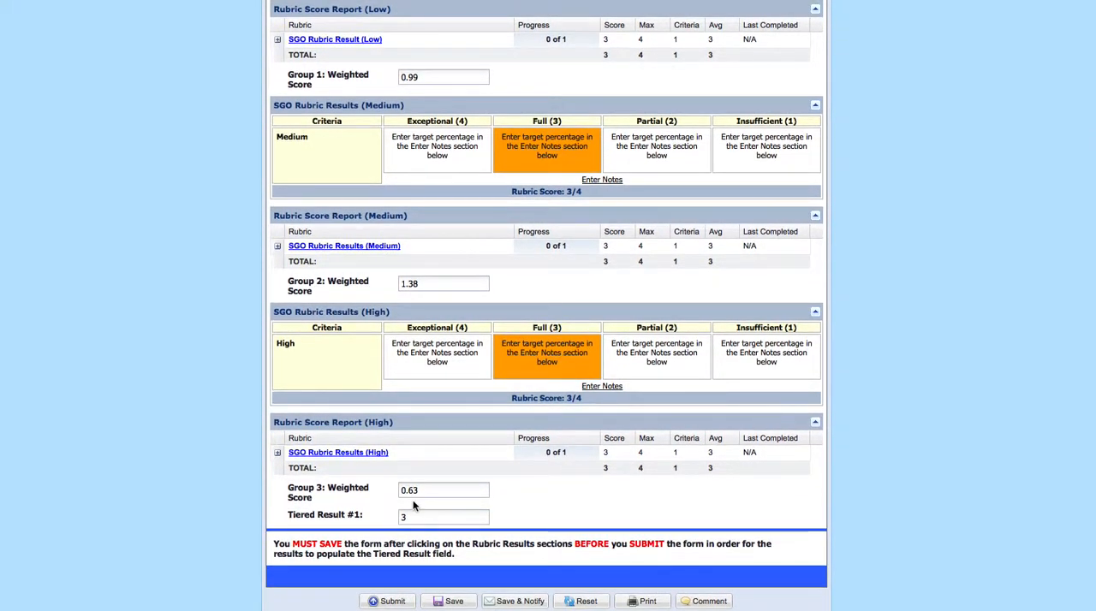
Rate the Low and Medium groups Exceptional (4) in their SGO rubrics and check Tiered Result #1
scroll(415, 509, "up", 2)
scroll(417, 512, "up", 1)
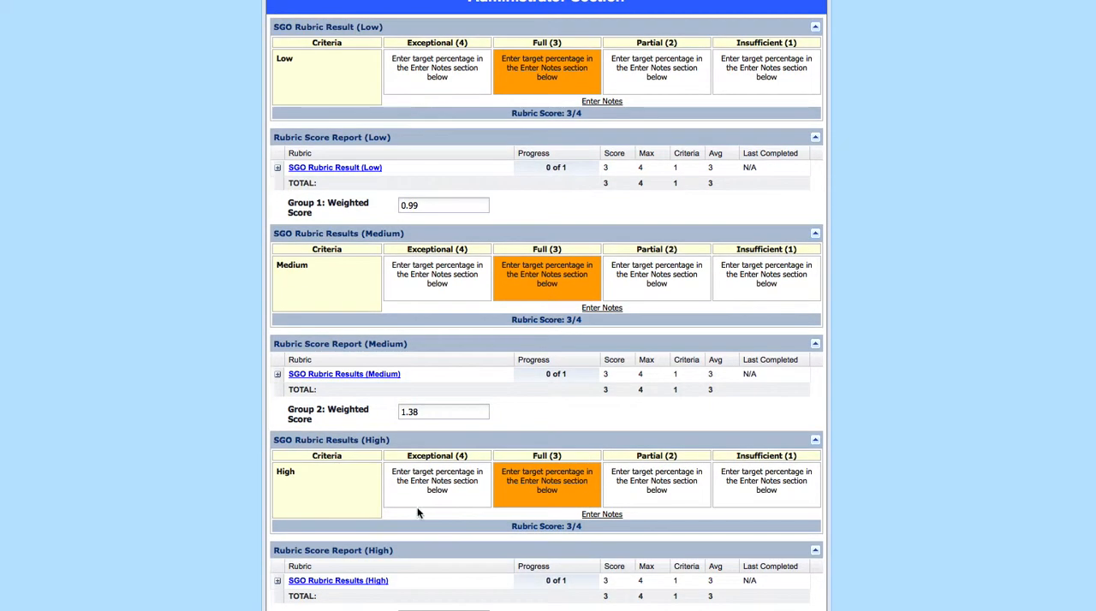
left_click(445, 75)
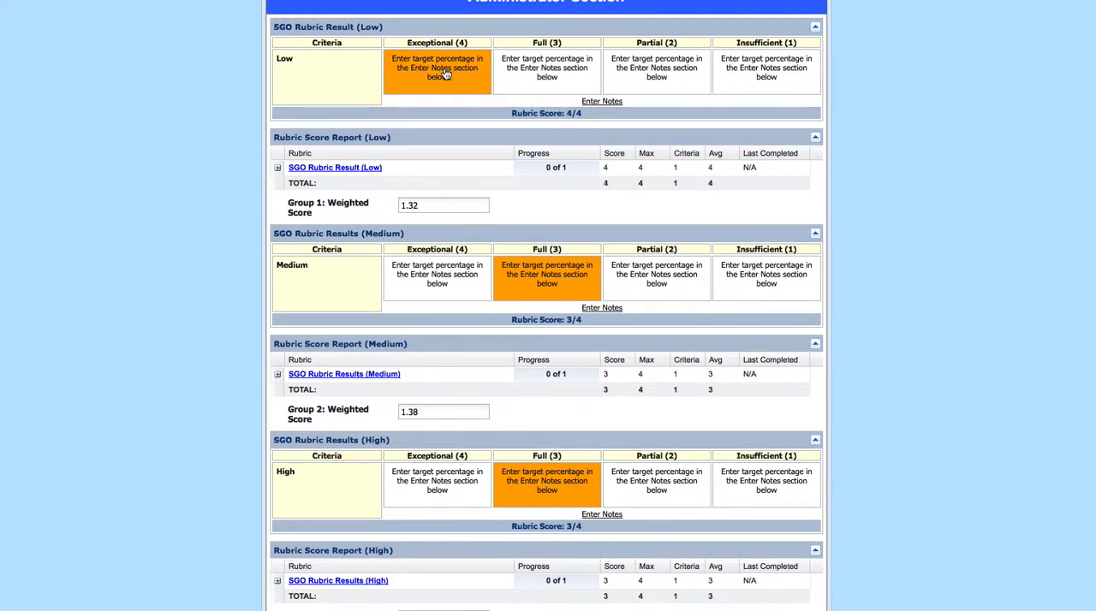
left_click(462, 280)
scroll(242, 358, "down", 1)
scroll(242, 362, "down", 3)
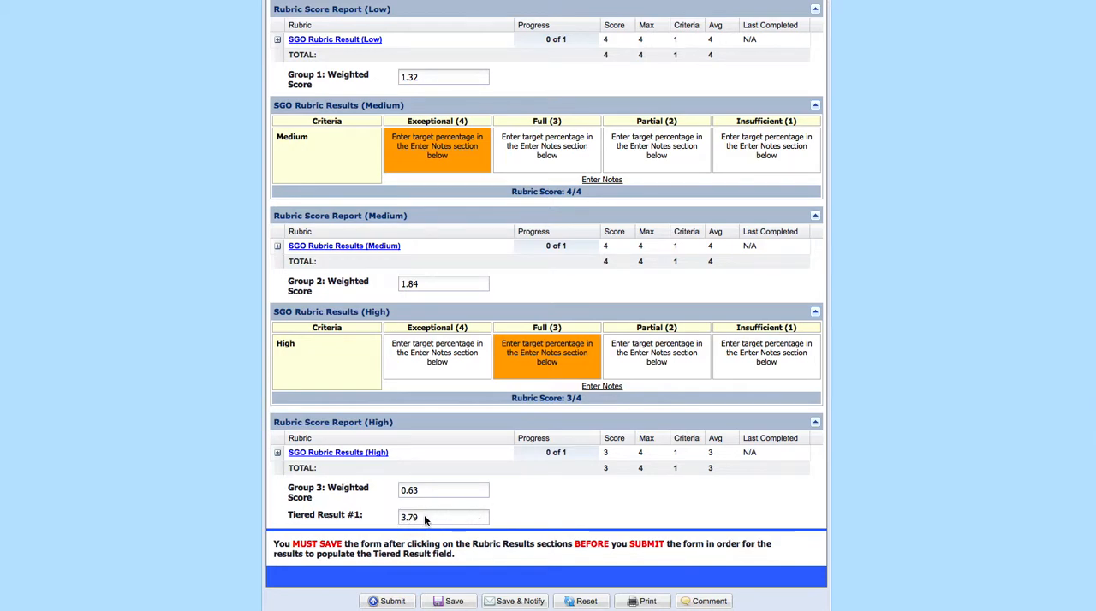
Review the rubric ratings and weighted scores in the Administrator Section against the targets, results and weights in the Teacher Section
scroll(572, 231, "up", 2)
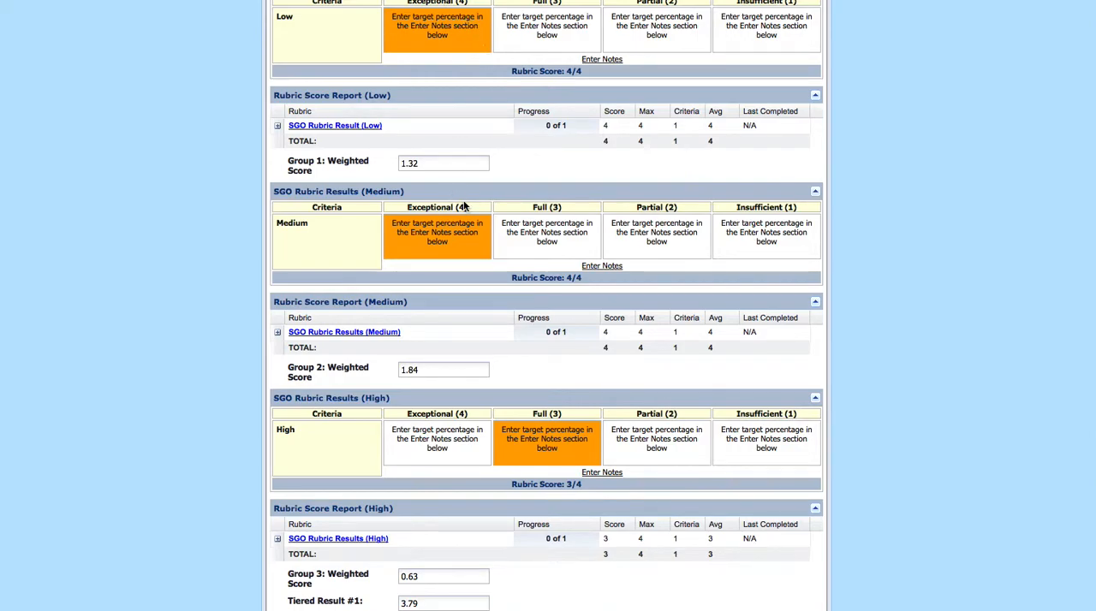
scroll(541, 257, "up", 1)
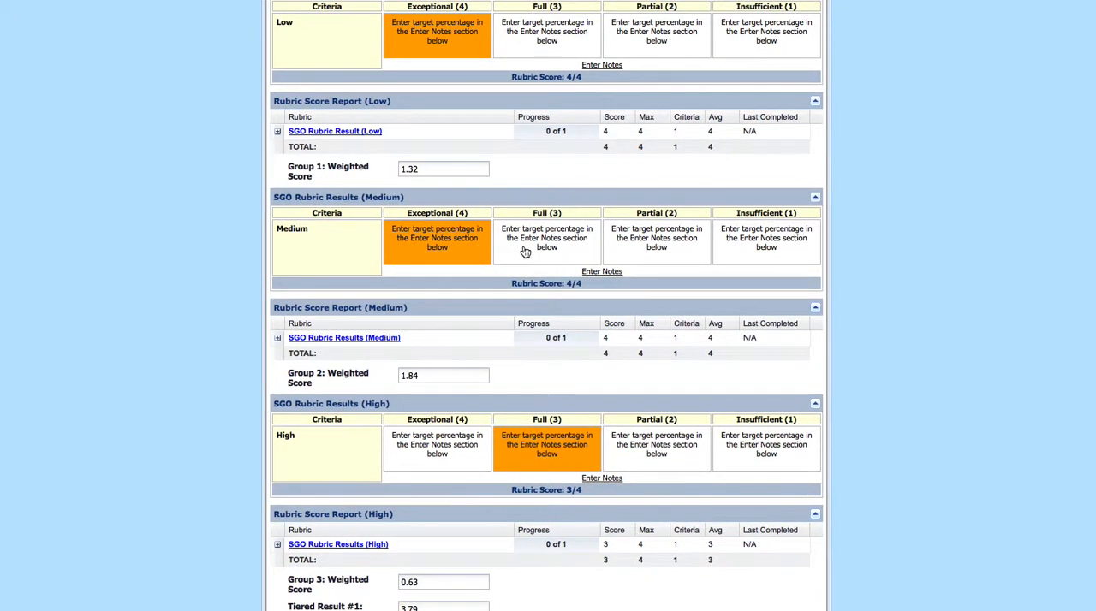
scroll(649, 326, "down", 2)
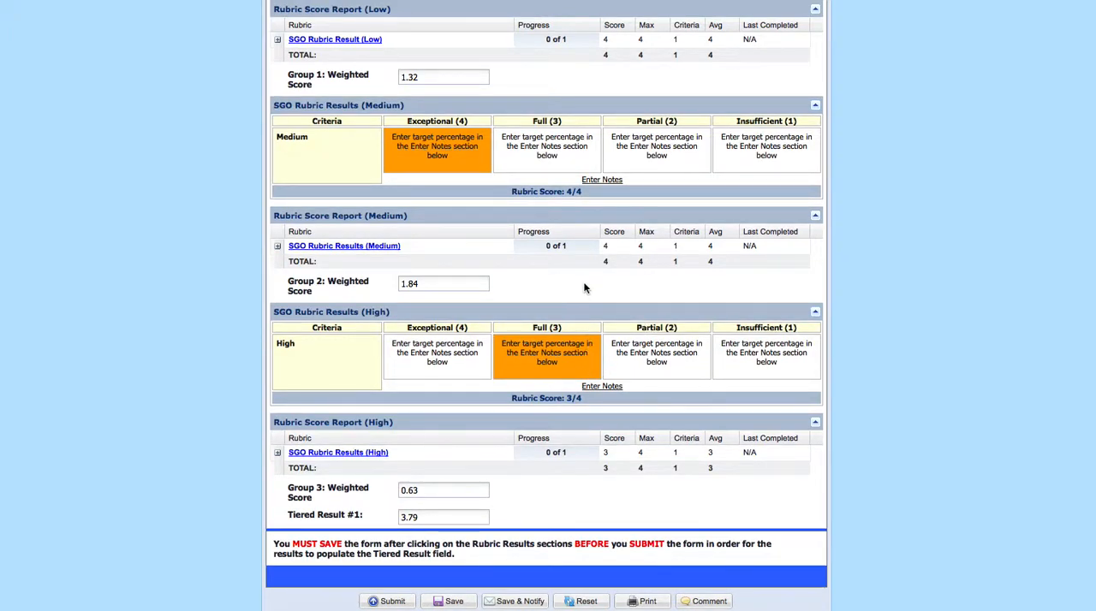
scroll(541, 299, "up", 1)
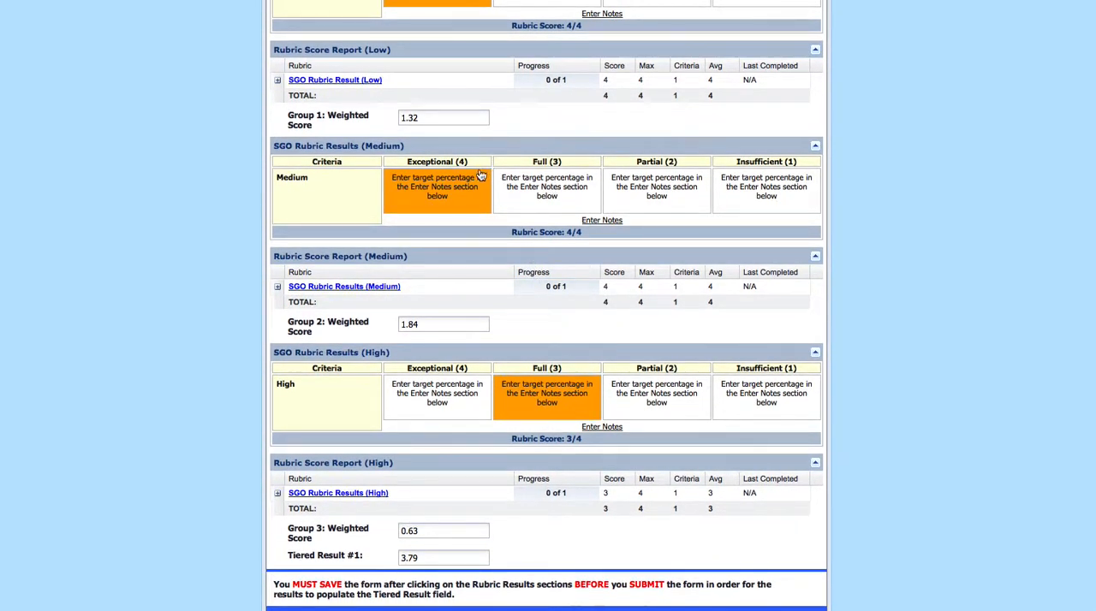
scroll(119, 444, "down", 1)
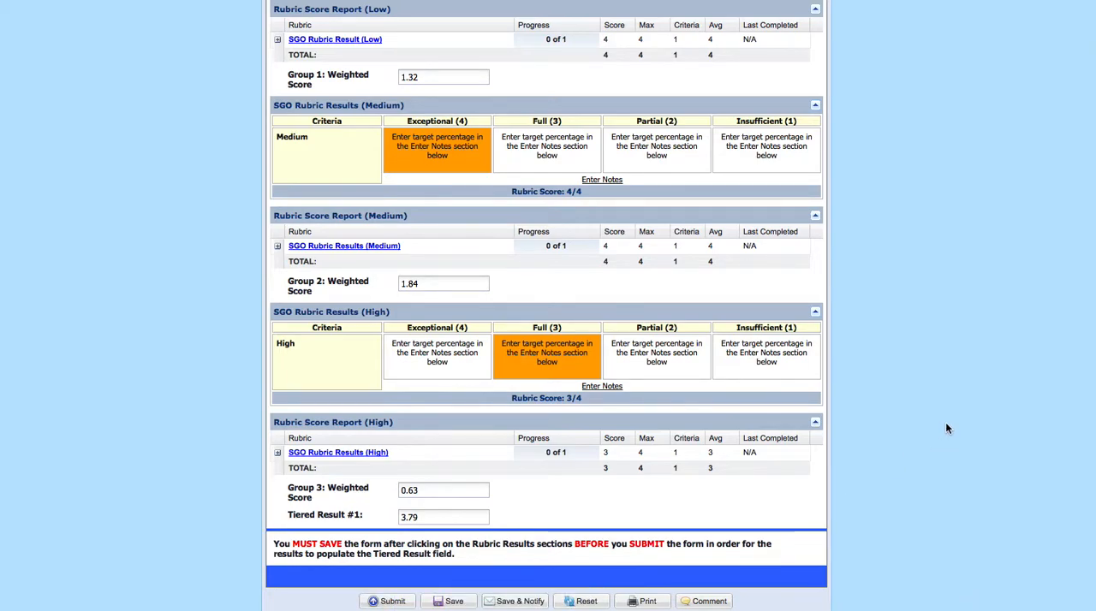
scroll(947, 428, "up", 2)
scroll(945, 422, "up", 15)
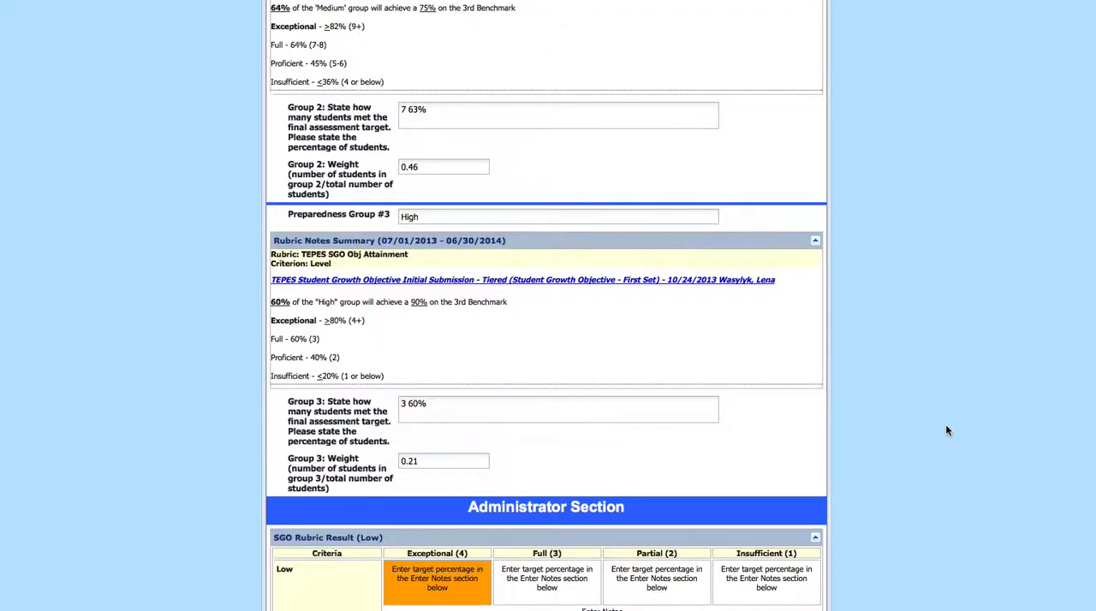
scroll(947, 430, "up", 5)
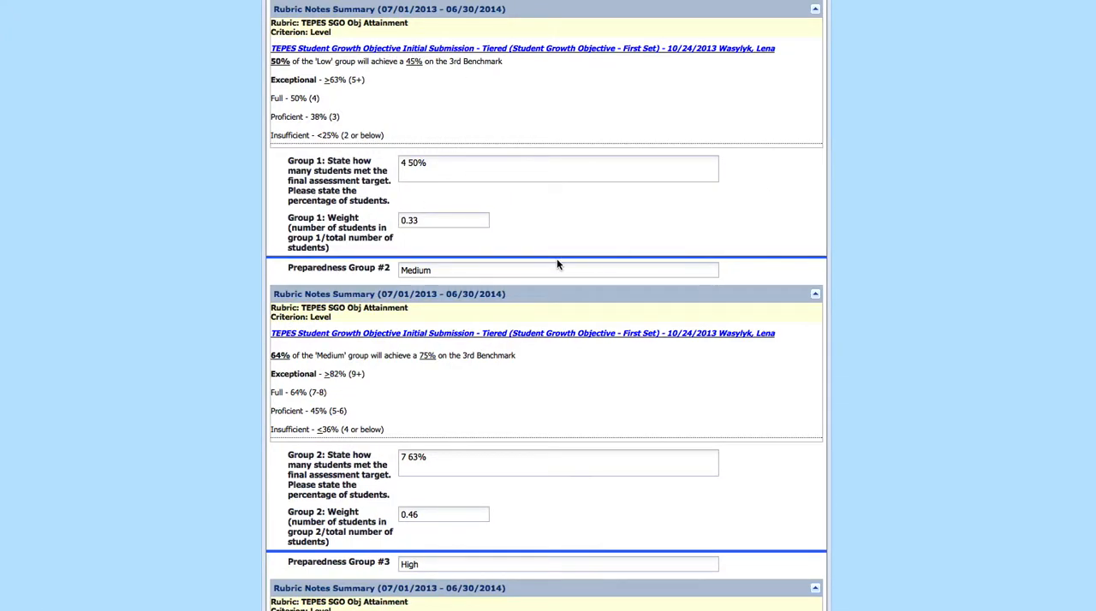
scroll(338, 257, "down", 2)
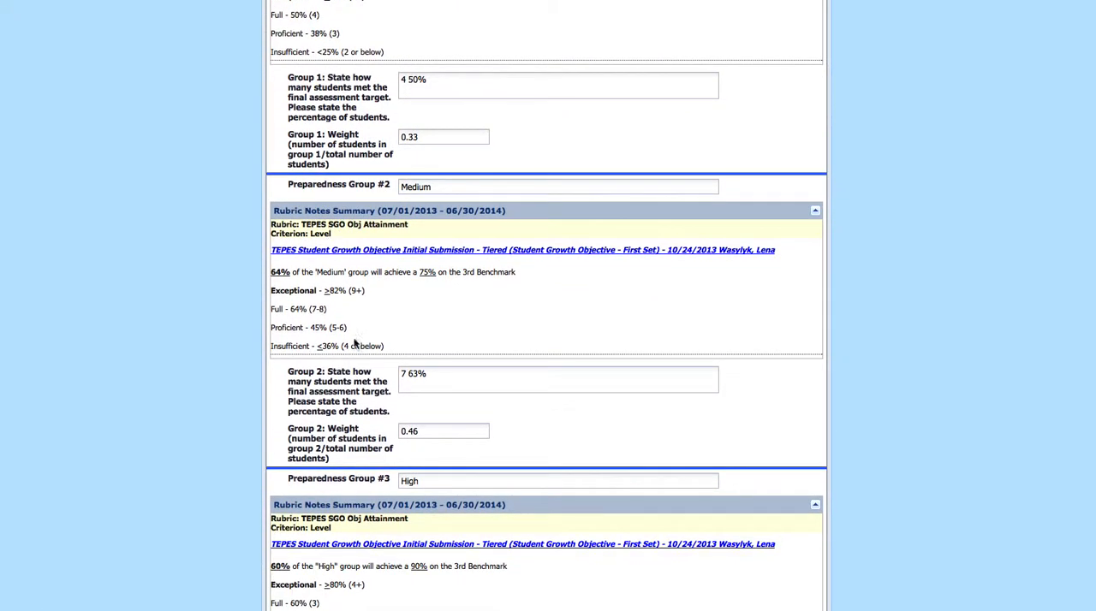
scroll(349, 428, "down", 7)
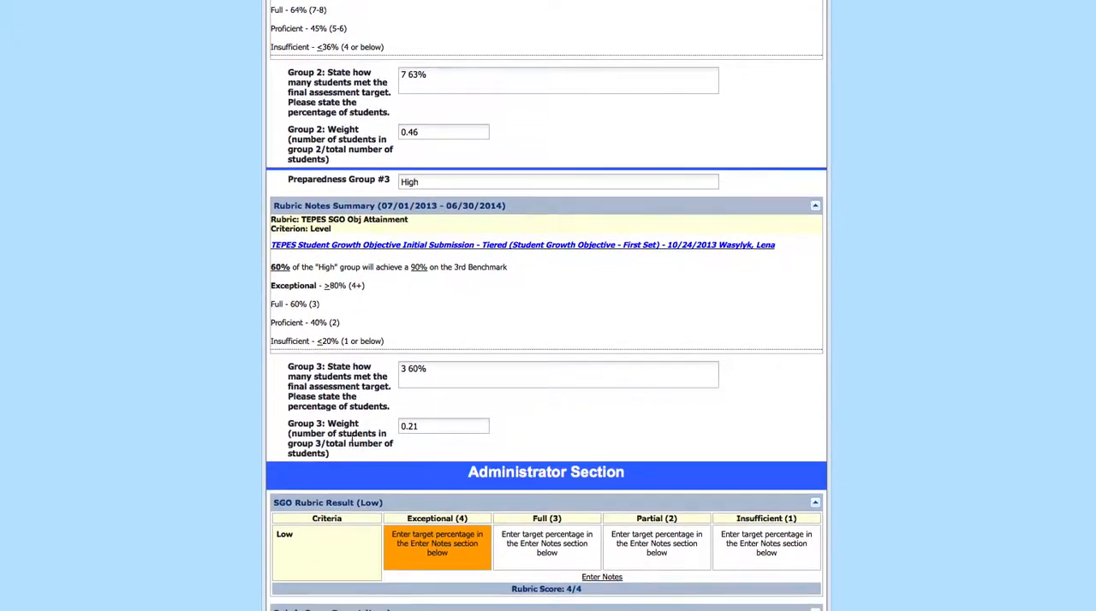
scroll(848, 355, "up", 2)
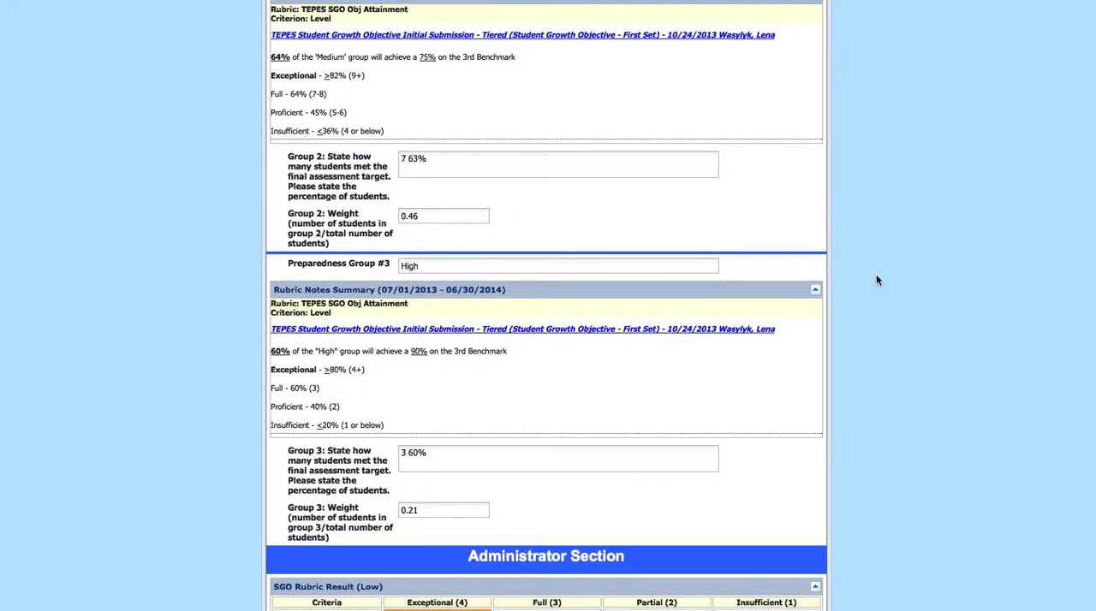